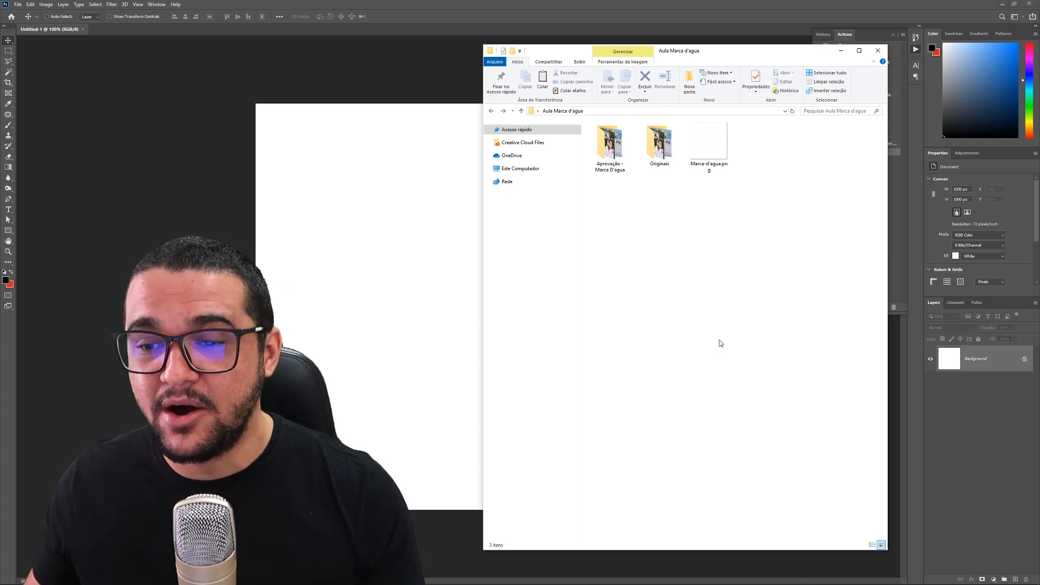
Step: Look through the images in the Originais and Aprovação - Marca D'agua folders
left_click(662, 167)
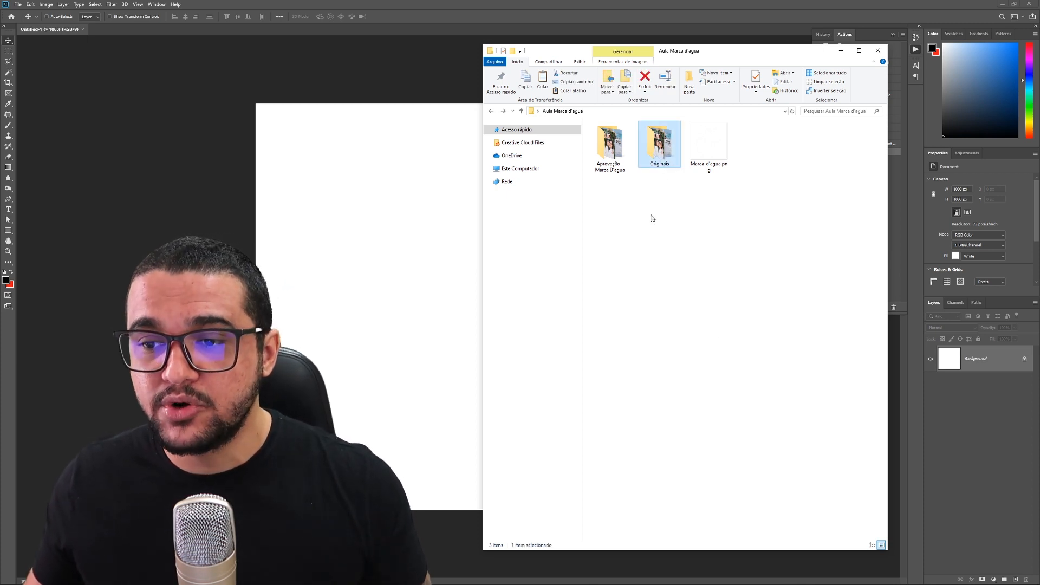
double_click(662, 166)
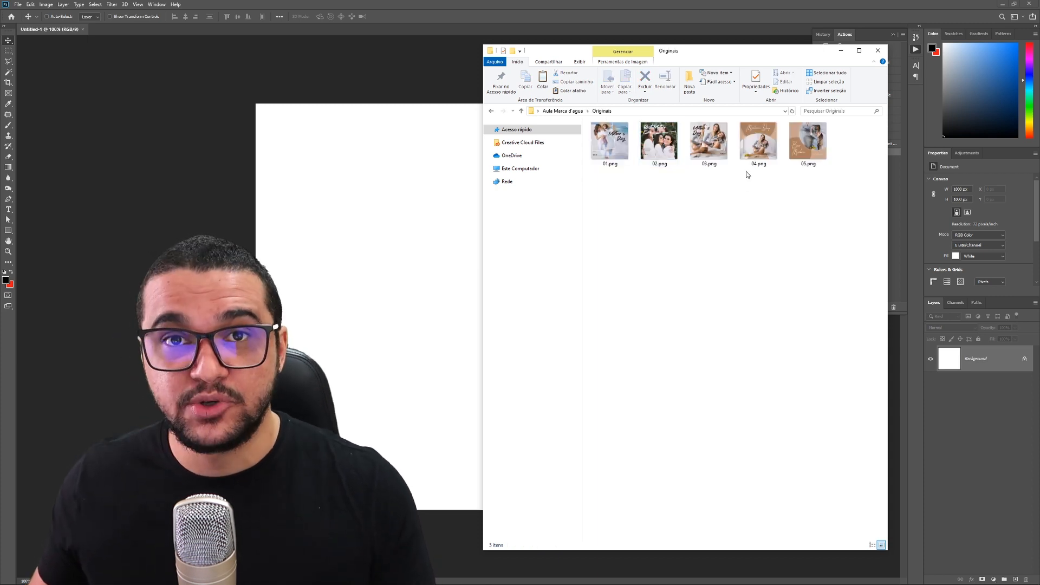
left_click_drag(818, 120, 617, 179)
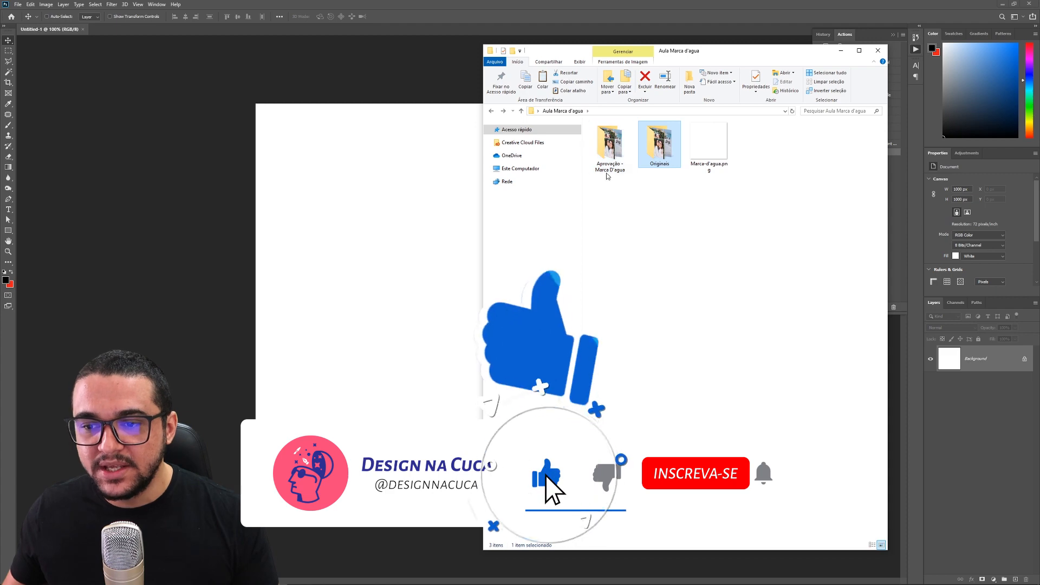
double_click(597, 145)
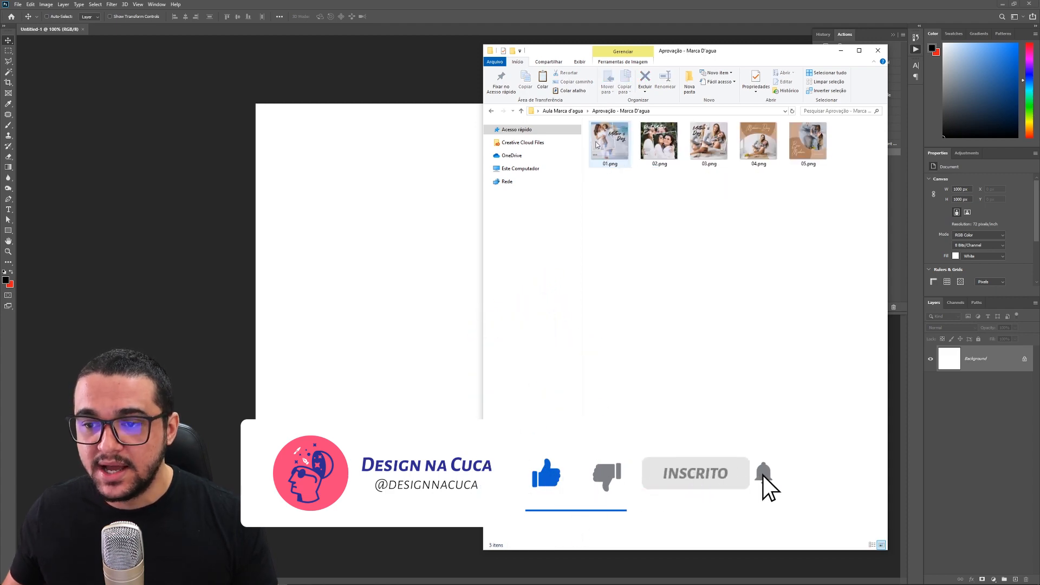
double_click(596, 144)
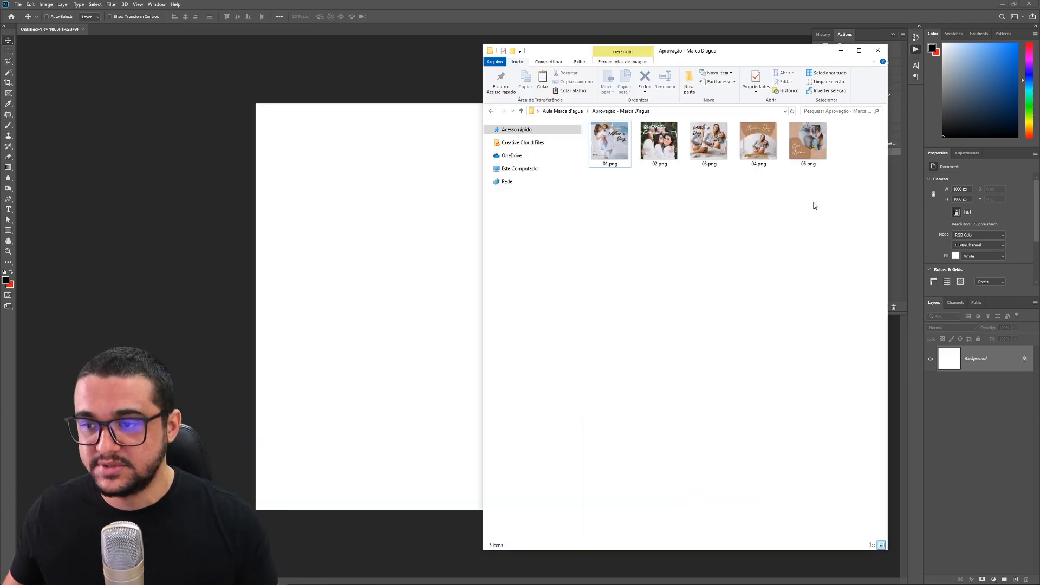
left_click_drag(814, 201, 596, 136)
left_click(642, 217)
key("alt+Left")
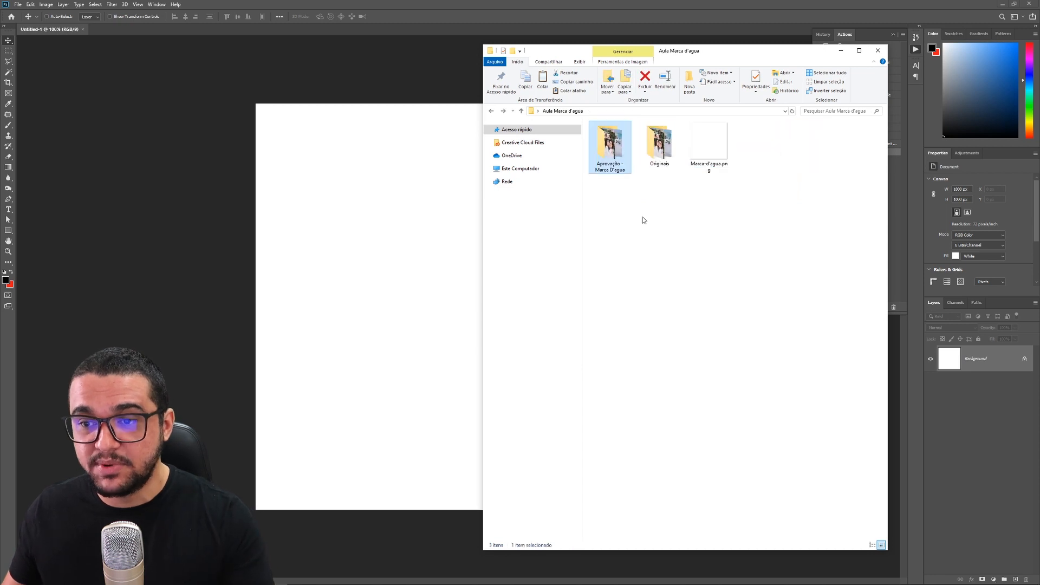
left_click(657, 162)
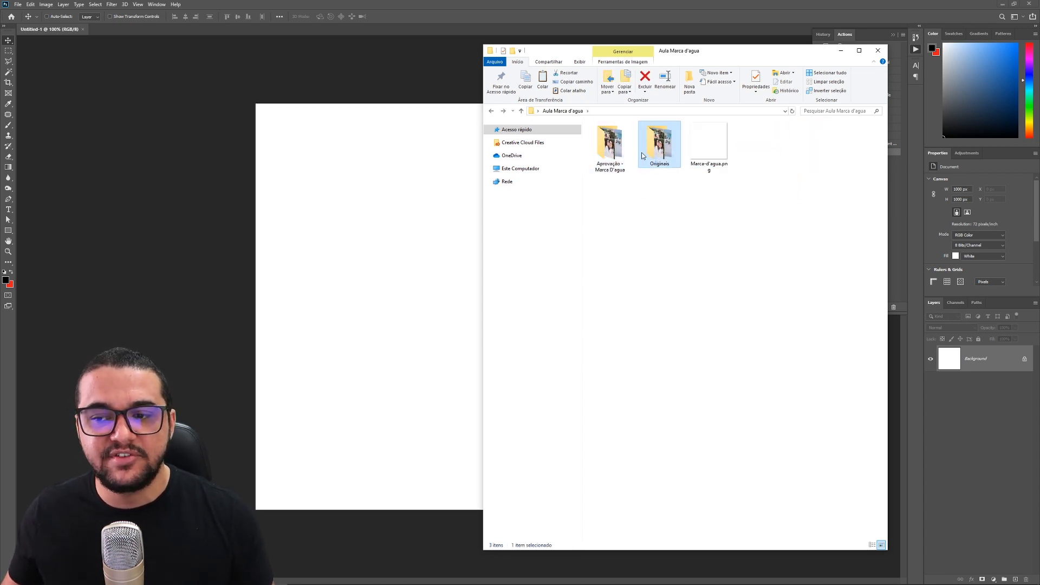
left_click(616, 170)
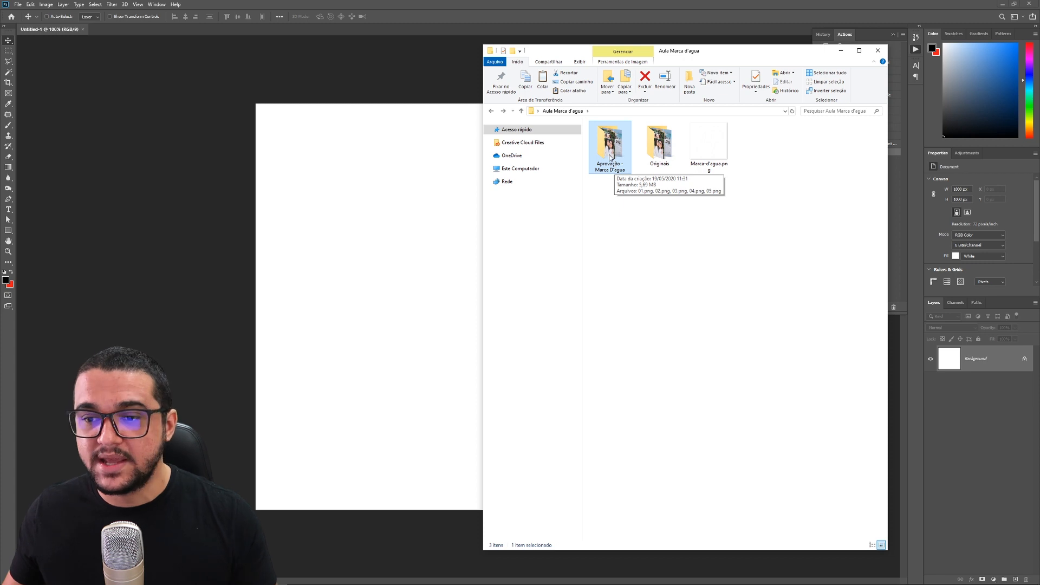
Step: Open 01.png from the Aprovação - Marca D'agua folder in Adobe Photoshop 2020
double_click(610, 155)
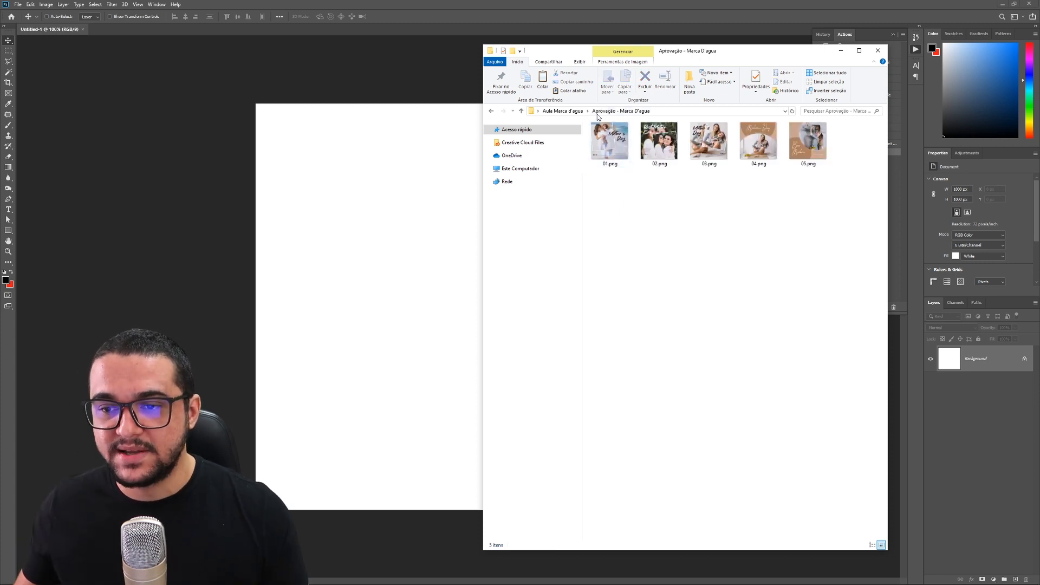
right_click(601, 142)
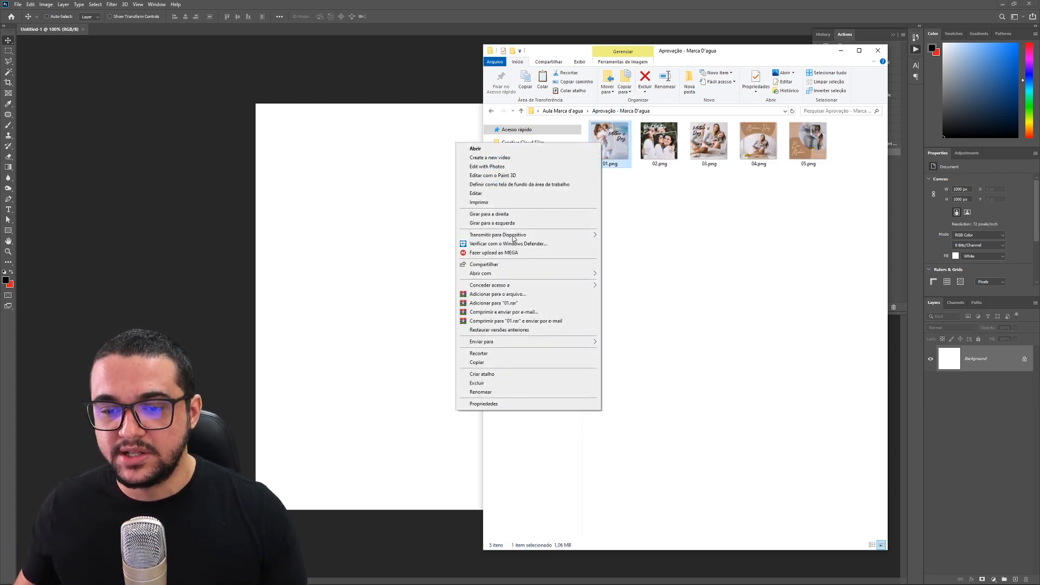
mouse_move(504, 276)
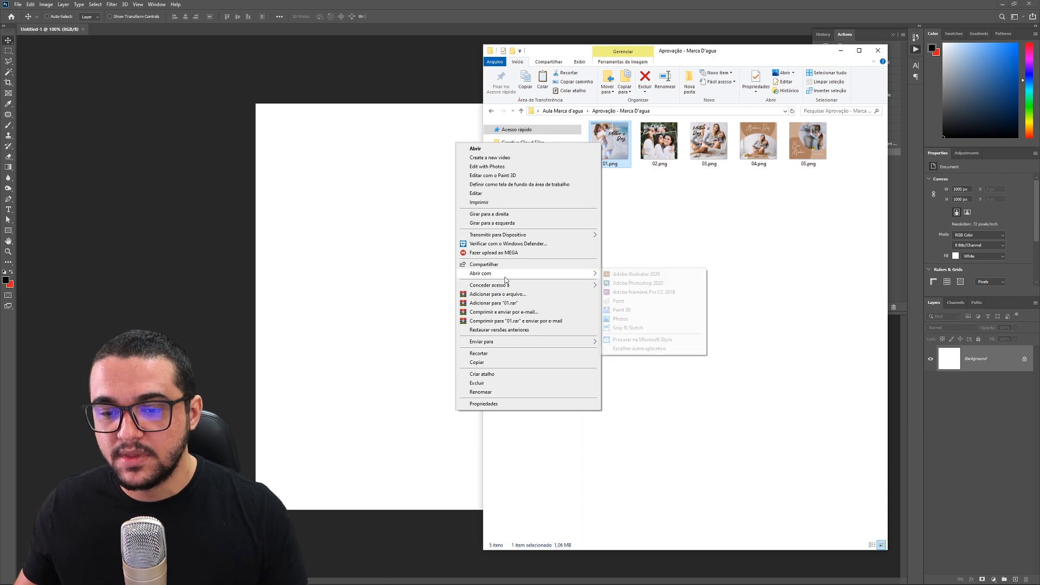
left_click(635, 284)
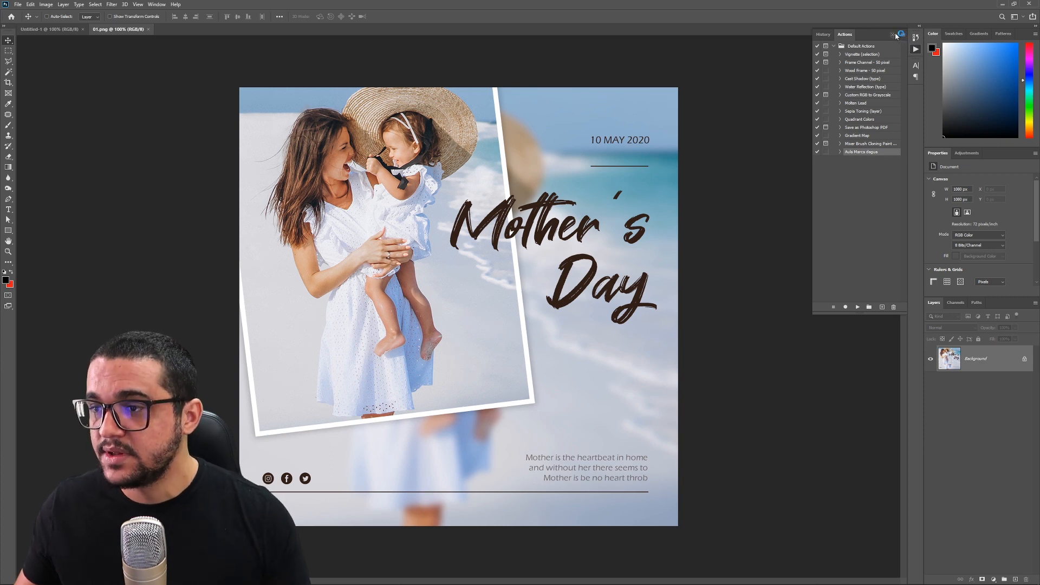
Step: Hide the Actions panel and display it again
left_click(893, 36)
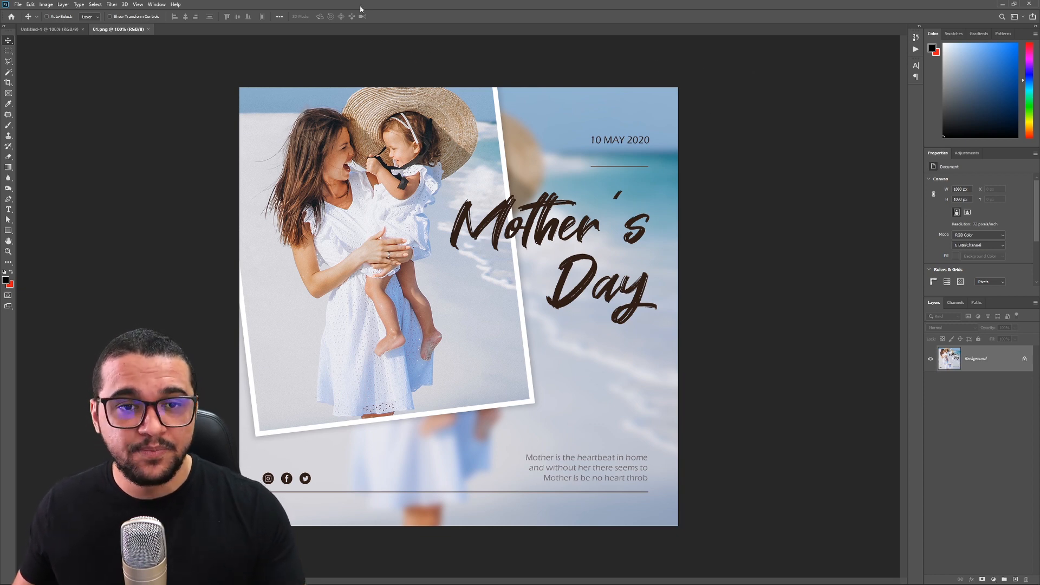
left_click(157, 5)
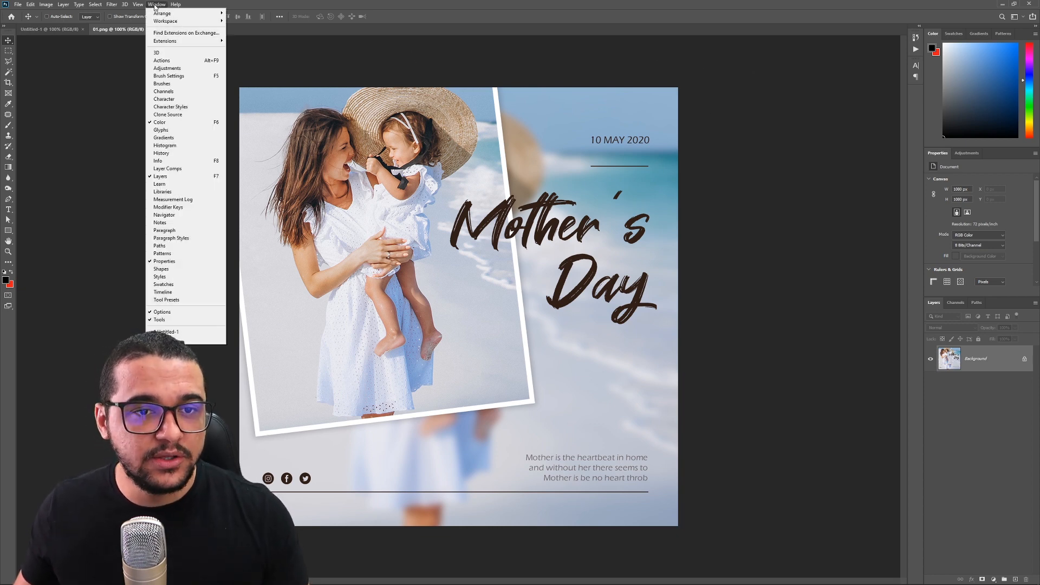
left_click(164, 62)
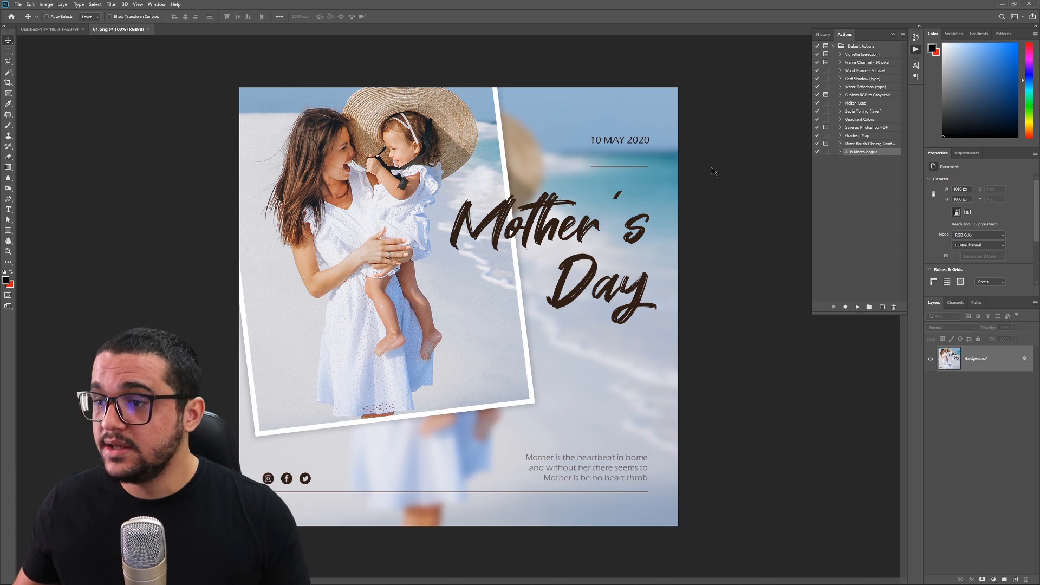
Step: Start recording a new action named "Marca dagua aprovacao" in the Default Actions set
left_click(903, 35)
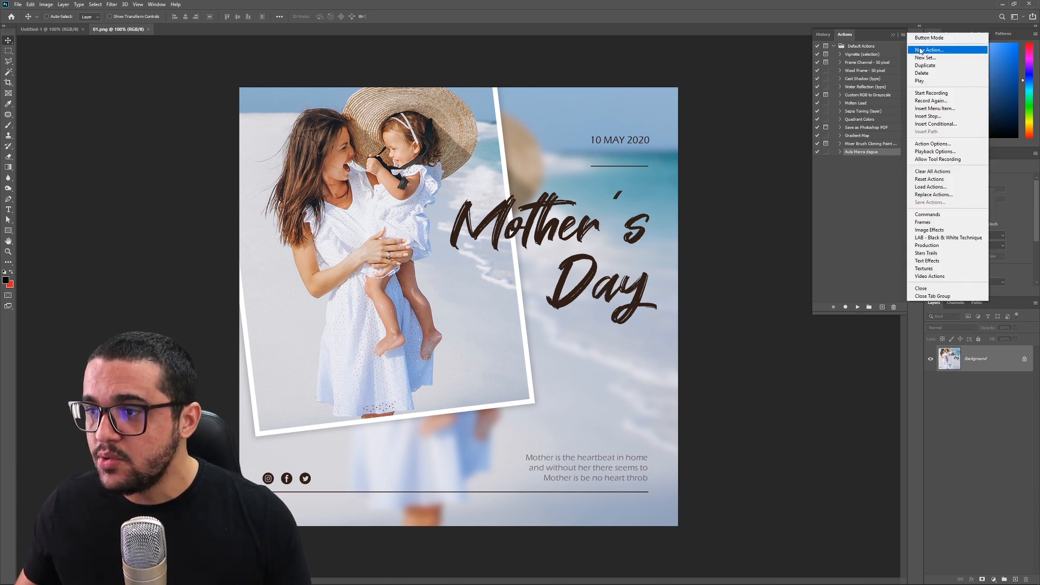
left_click(921, 50)
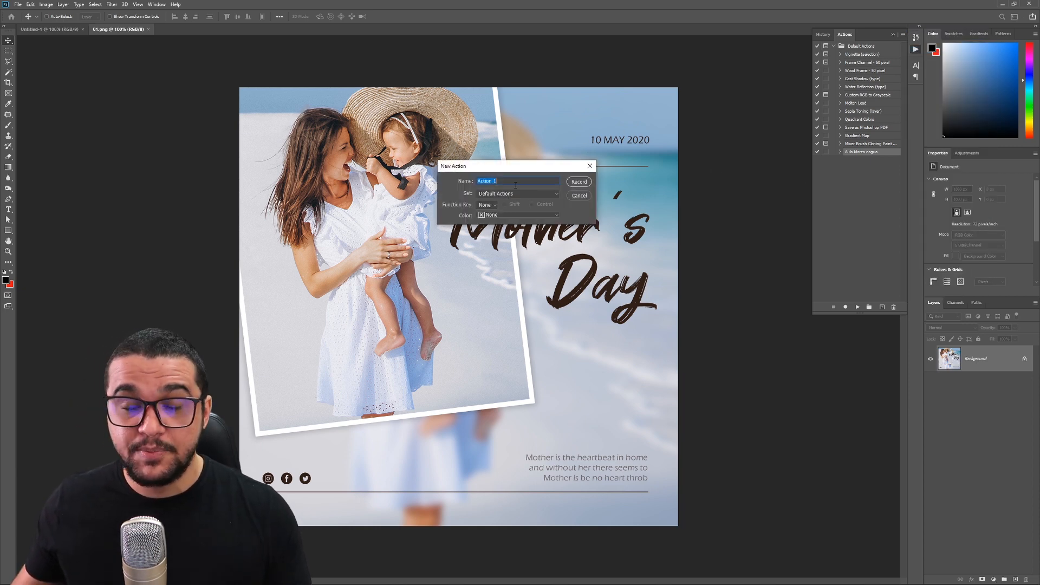
type("Mari")
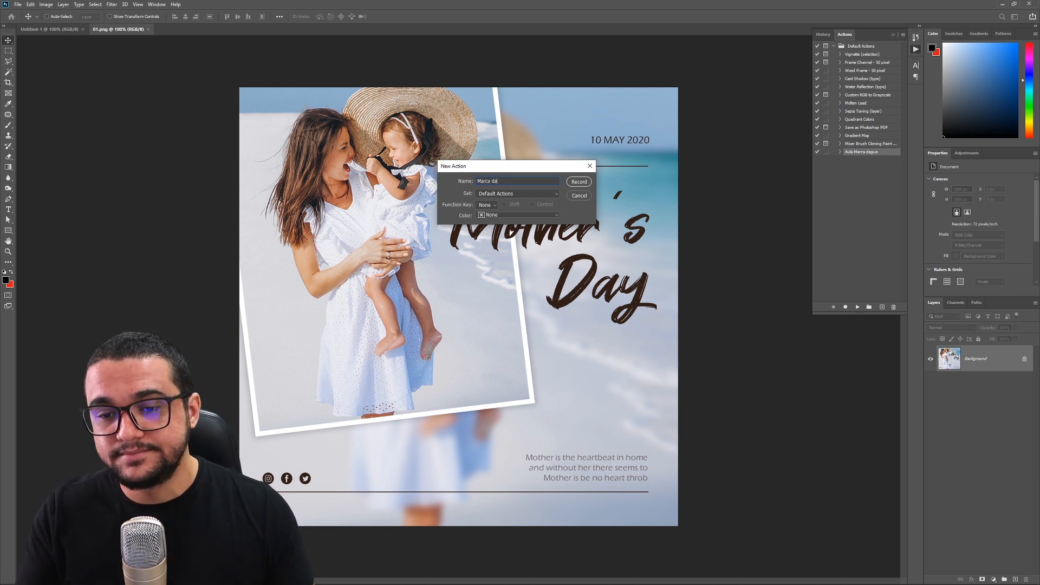
type("a dagua aprovacao")
left_click(579, 182)
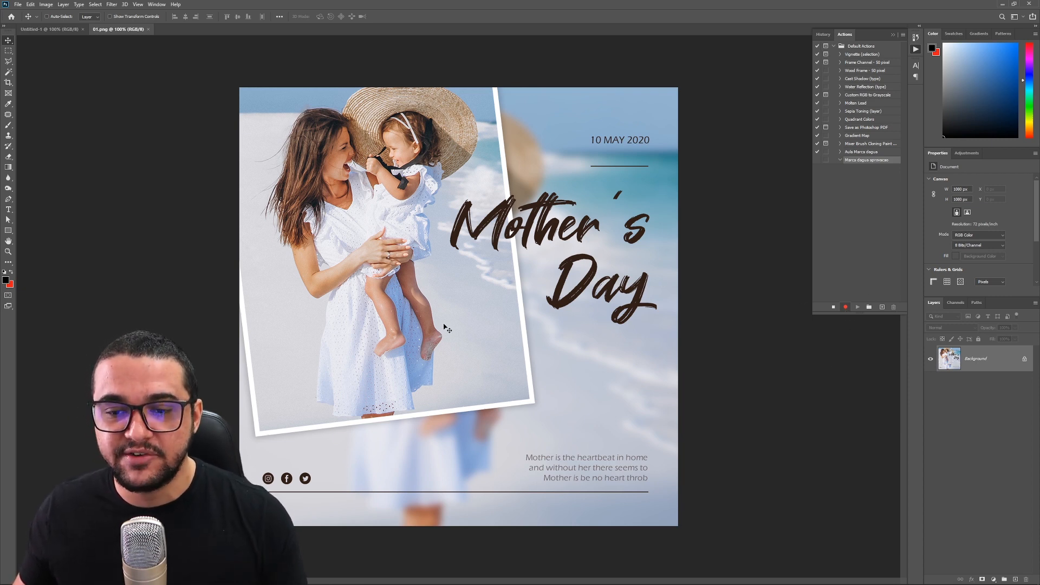
Step: Place Marca-d'agua.png from the Aula Marca d'agua folder onto the 01.png artwork at its default size and position
key("alt+Tab")
left_click(705, 302)
key("alt+Left")
left_click(715, 149)
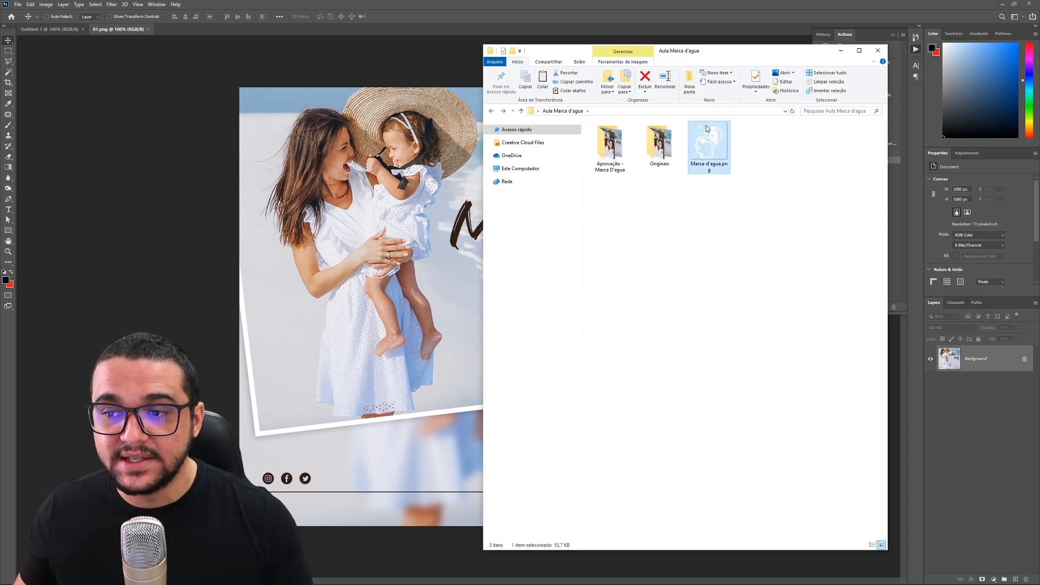
left_click_drag(708, 164, 496, 238)
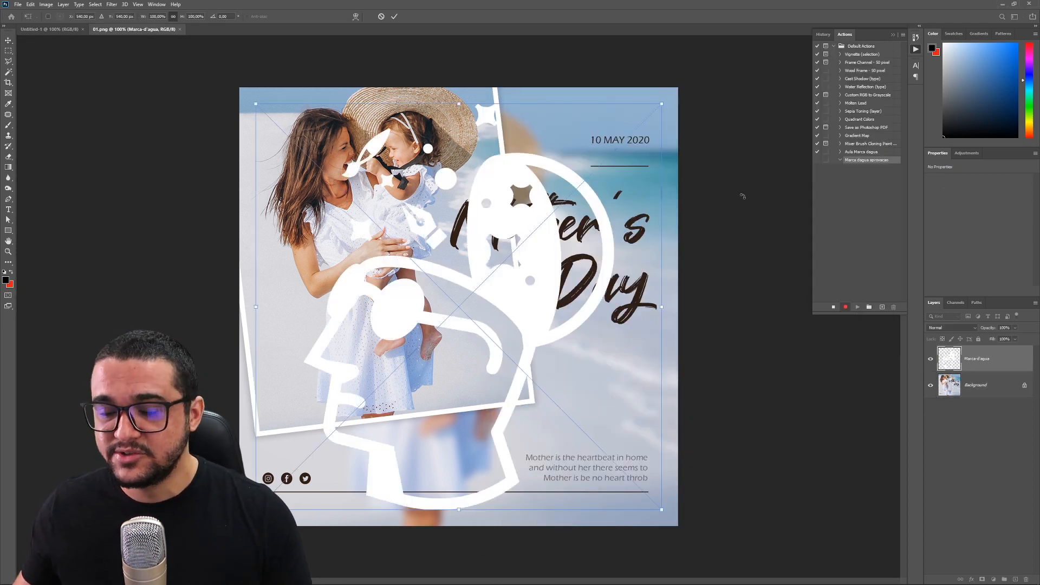
key("Return")
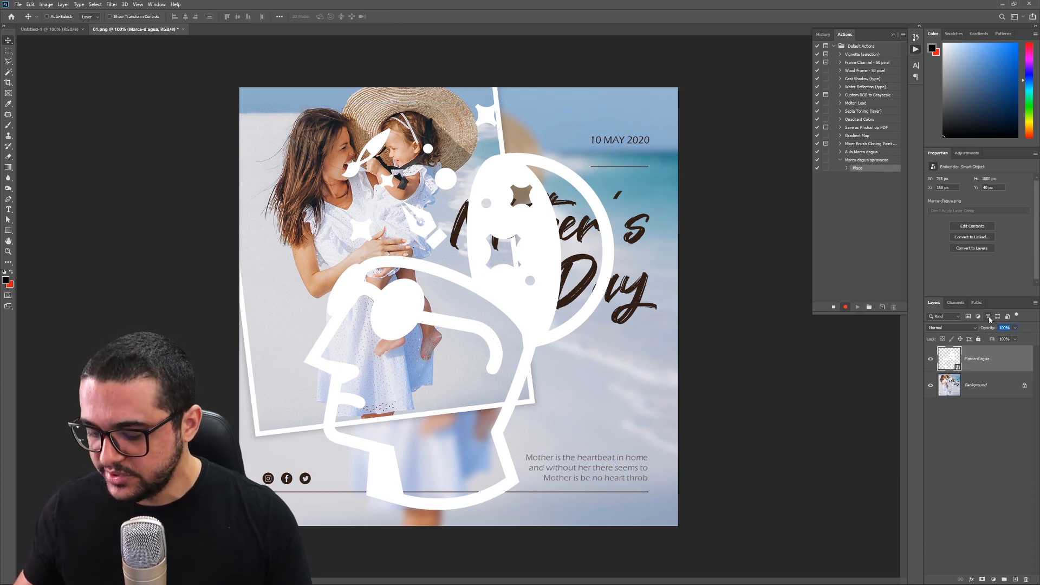
Step: Set the Marca-d'agua layer's opacity to 50% and merge it with the Background layer
type("50")
key("Return")
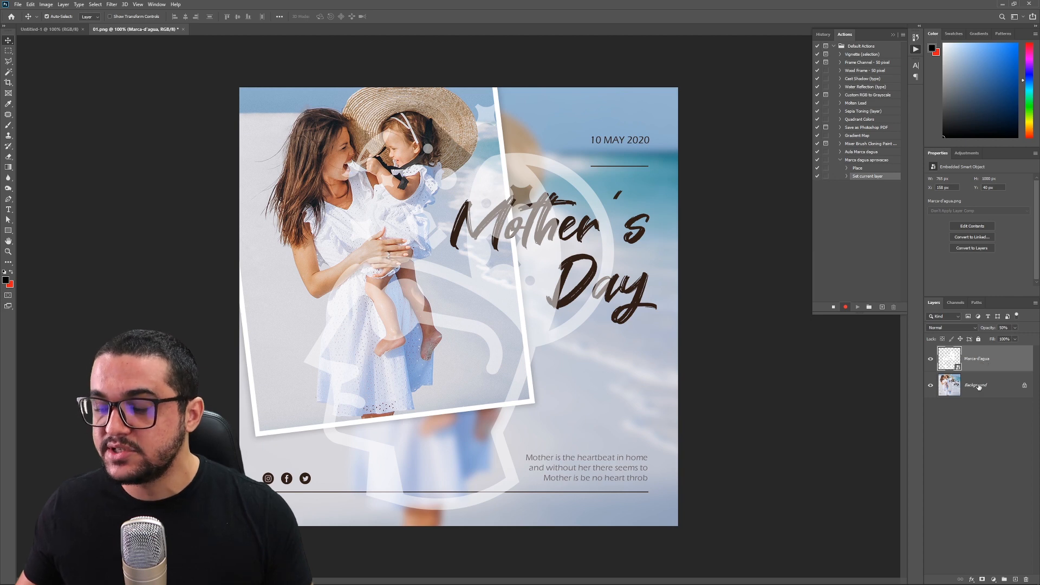
left_click(978, 387)
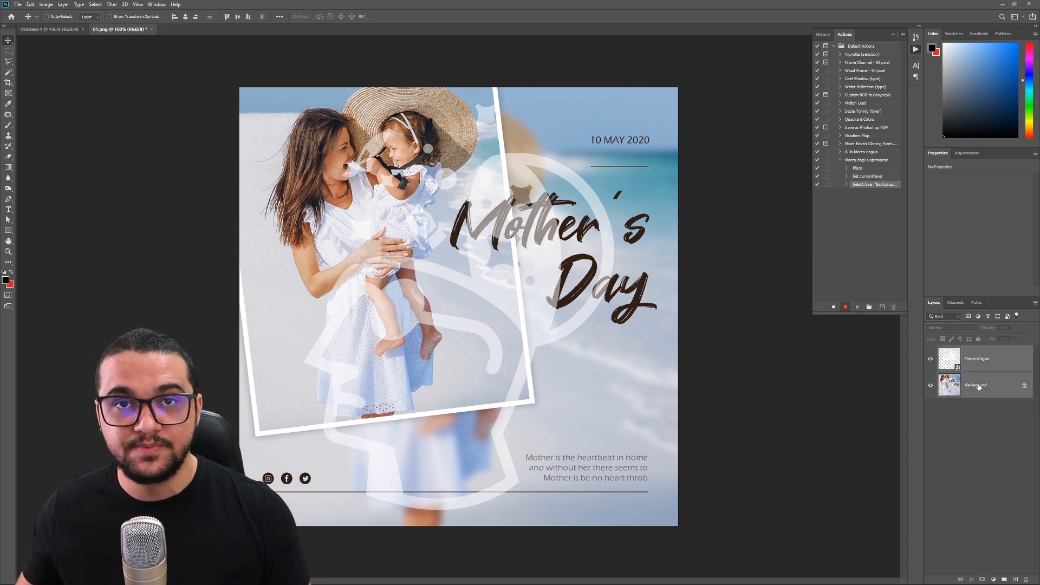
key("ctrl+e")
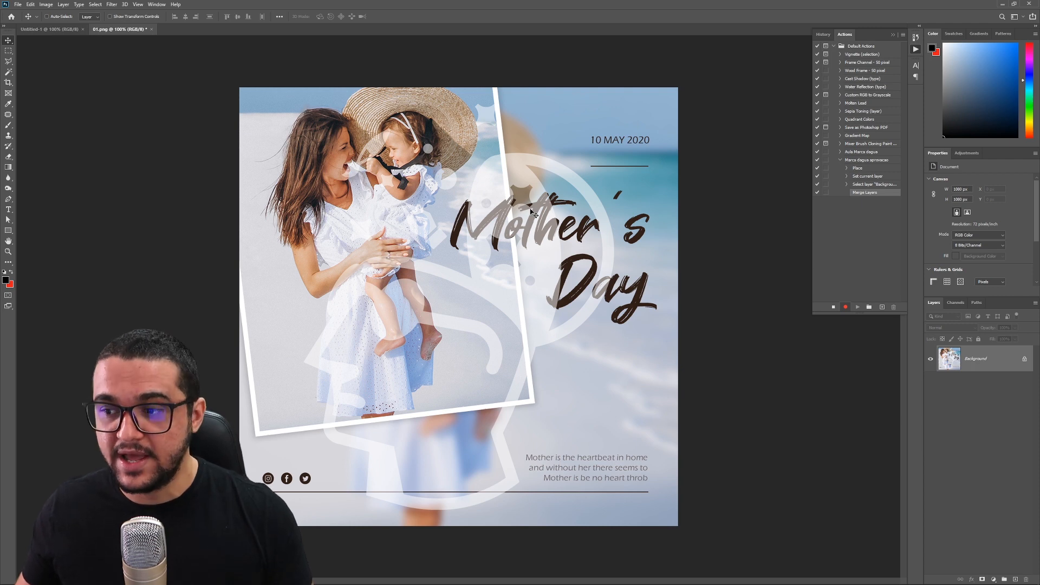
Step: Save and close 01.png, and stop recording the action
key("ctrl+s")
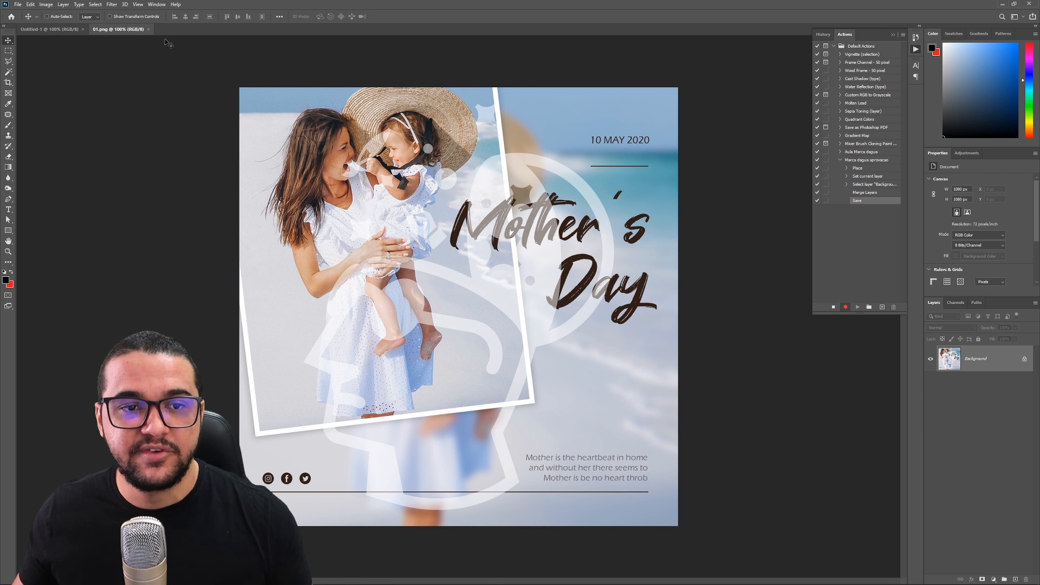
left_click(148, 29)
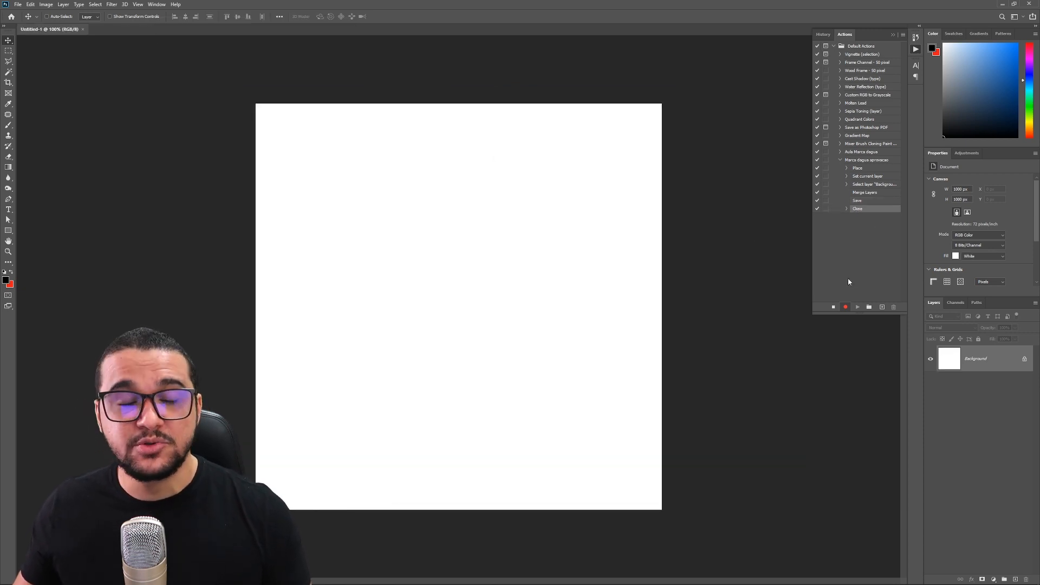
left_click(833, 307)
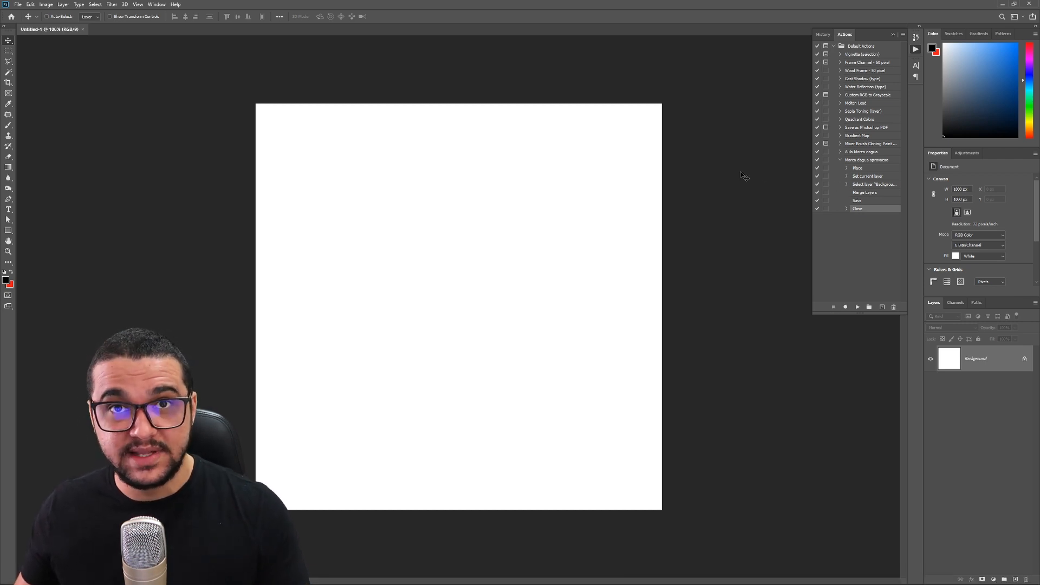
Step: View 01.png from the Aprovação - Marca D'agua folder in Photos and check the other images for the watermark
key("alt+Tab")
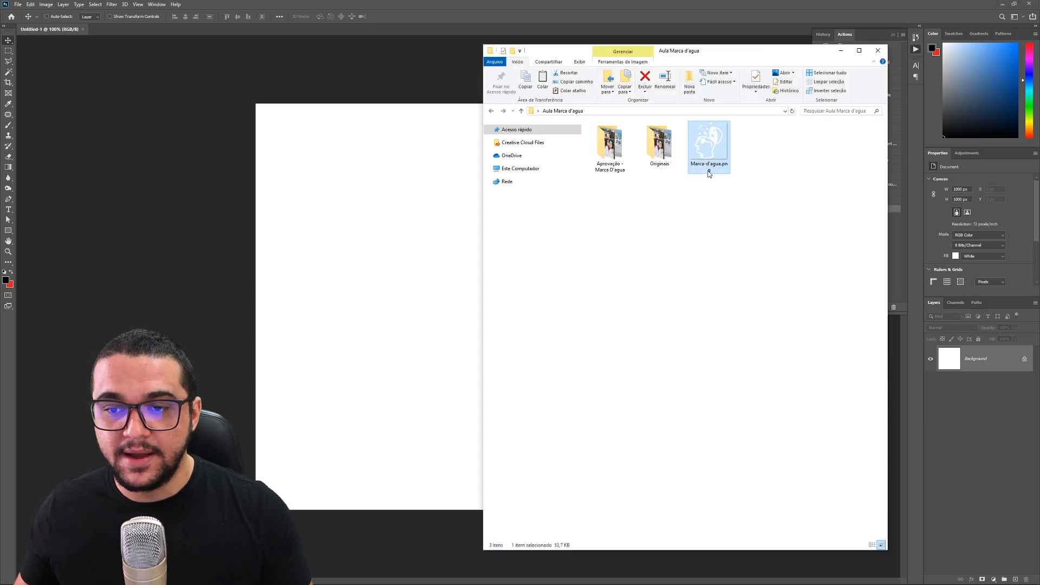
double_click(611, 147)
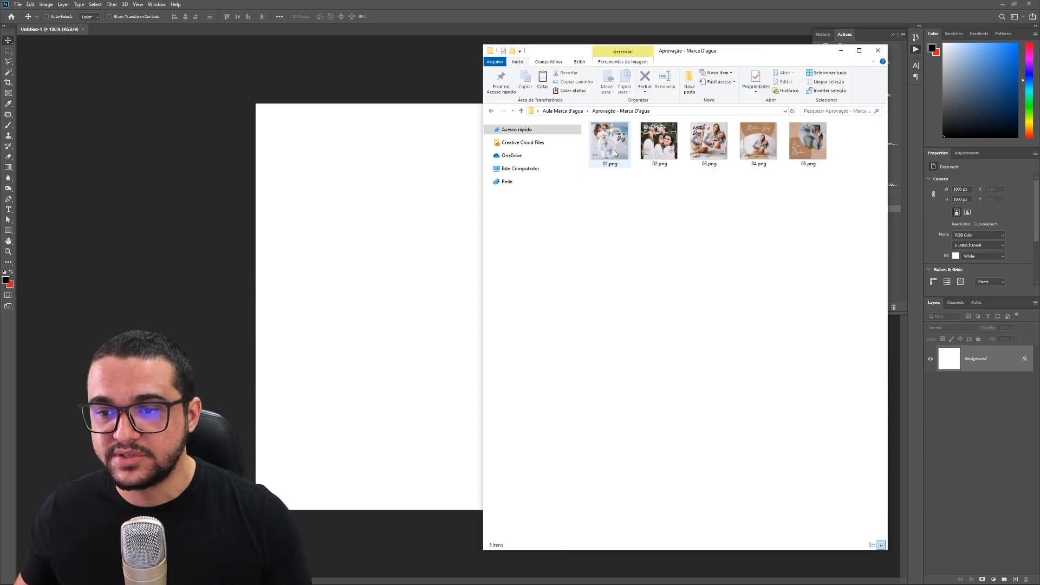
double_click(615, 149)
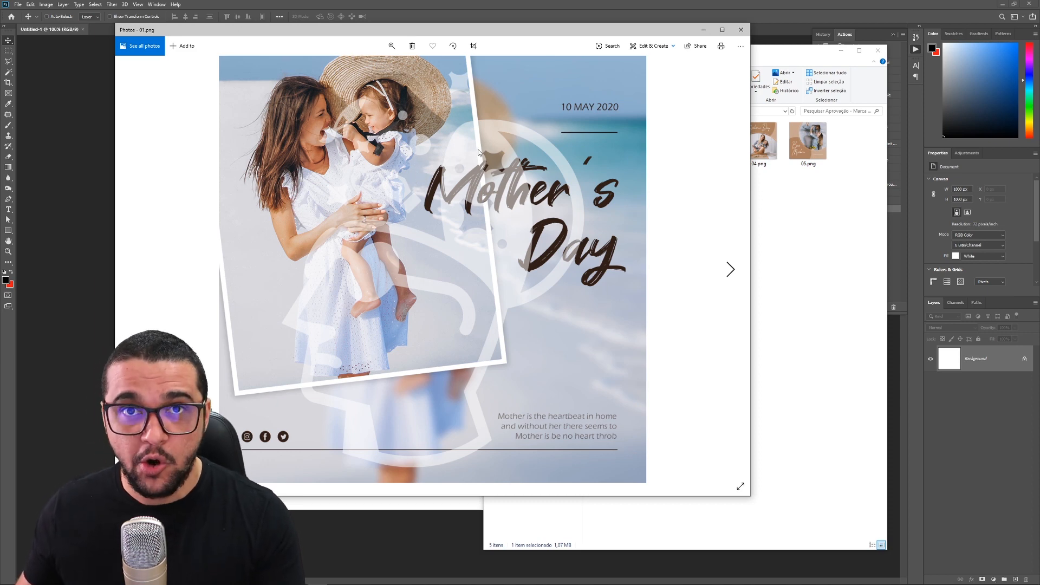
key("Right")
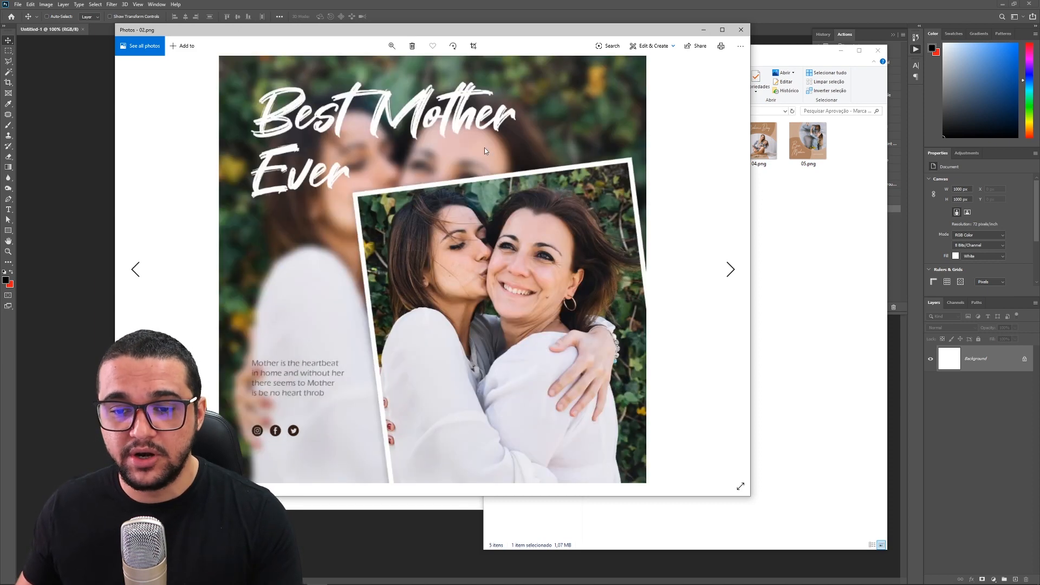
key("Right")
key("Right")
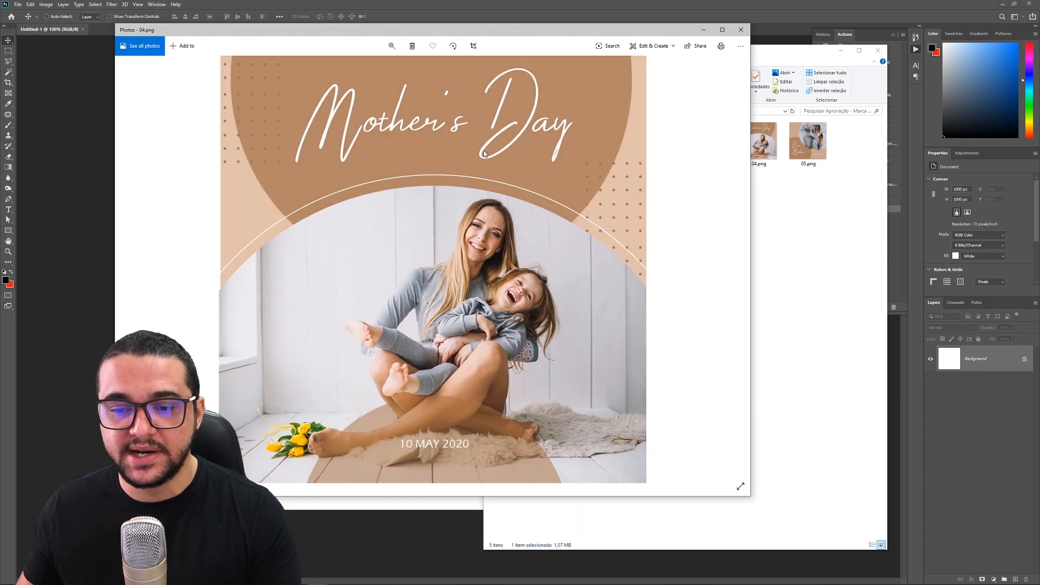
key("Right")
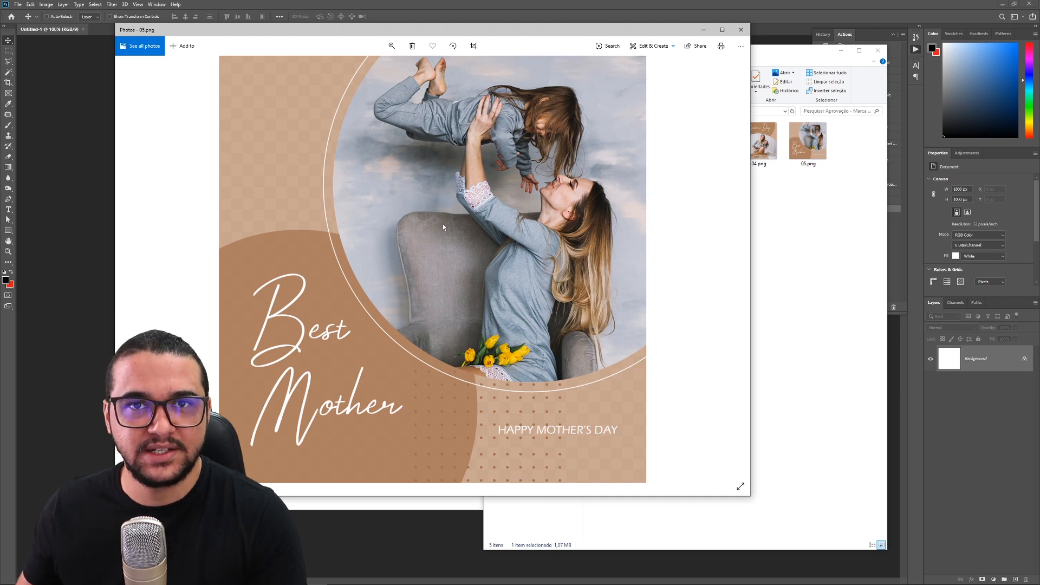
key("Left")
key("Left")
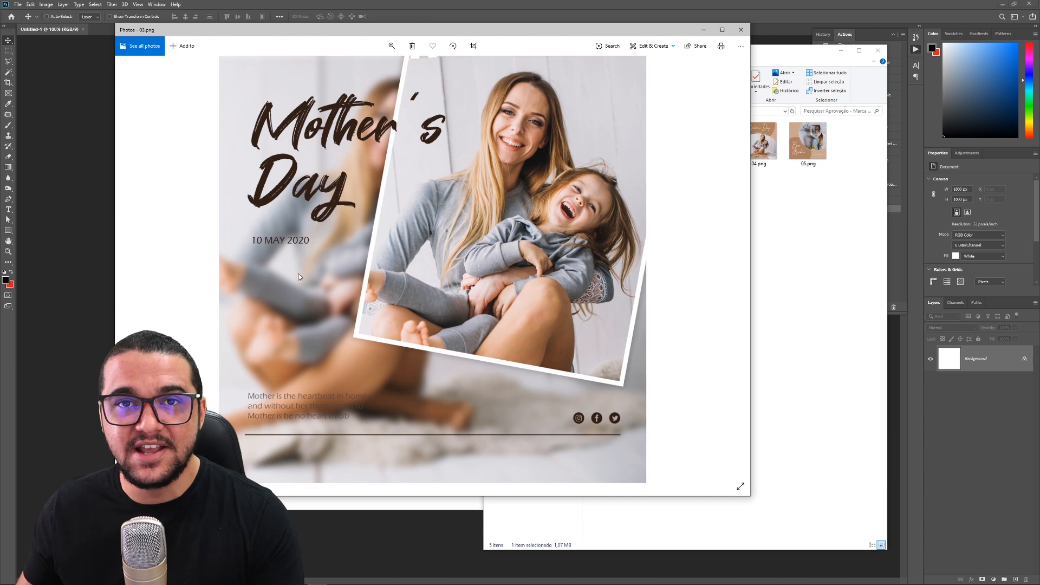
Step: Go back to the watermarked 01.png in Photos, close the viewer, and return to Photoshop
key("Left")
key("Left")
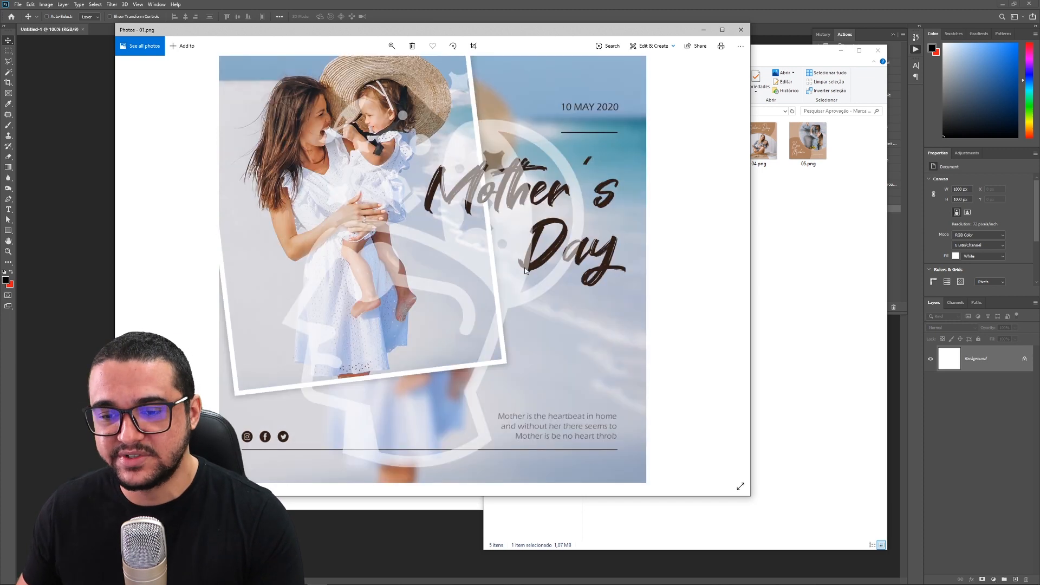
left_click(740, 29)
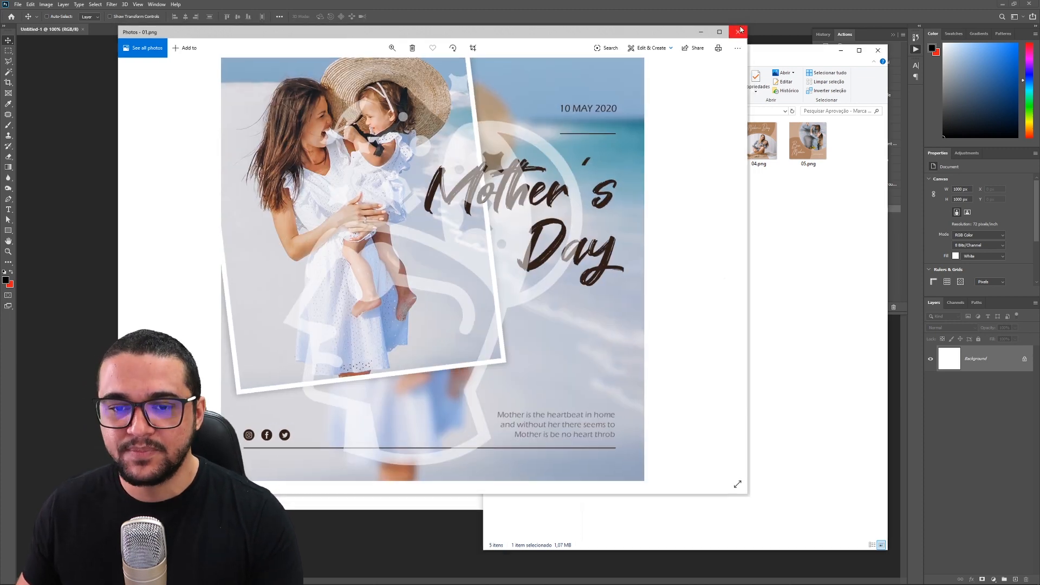
left_click(377, 133)
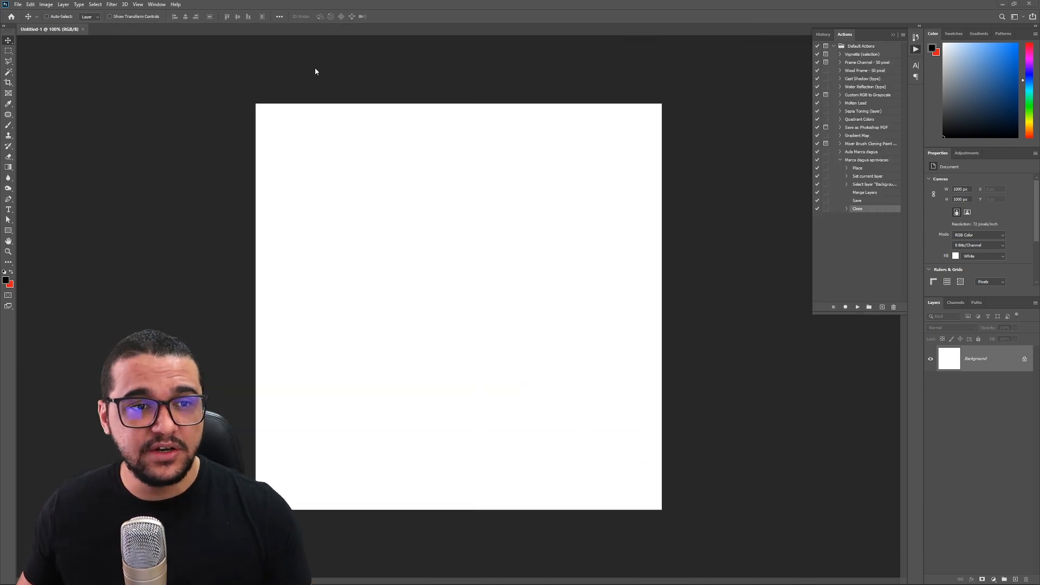
Step: Start a Batch automation that plays the Marca dagua aprovacao action from the Default Actions set
left_click(18, 5)
mouse_move(60, 198)
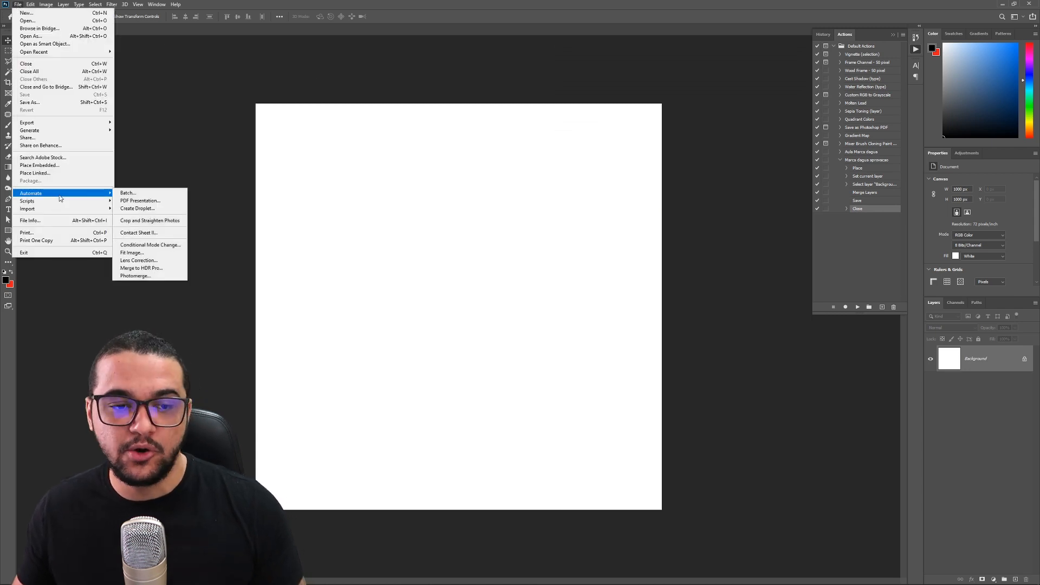
left_click(156, 195)
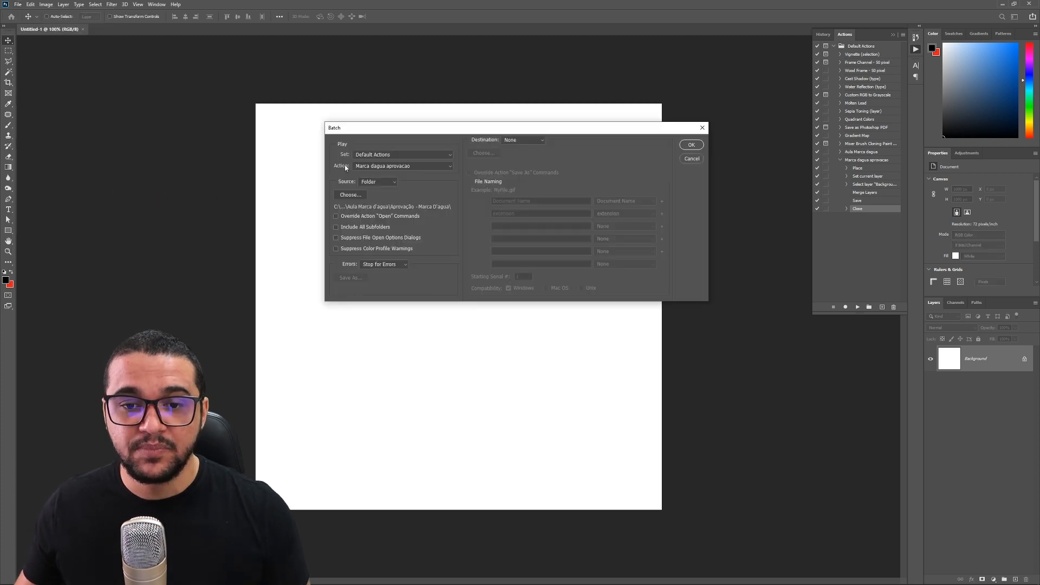
left_click(374, 166)
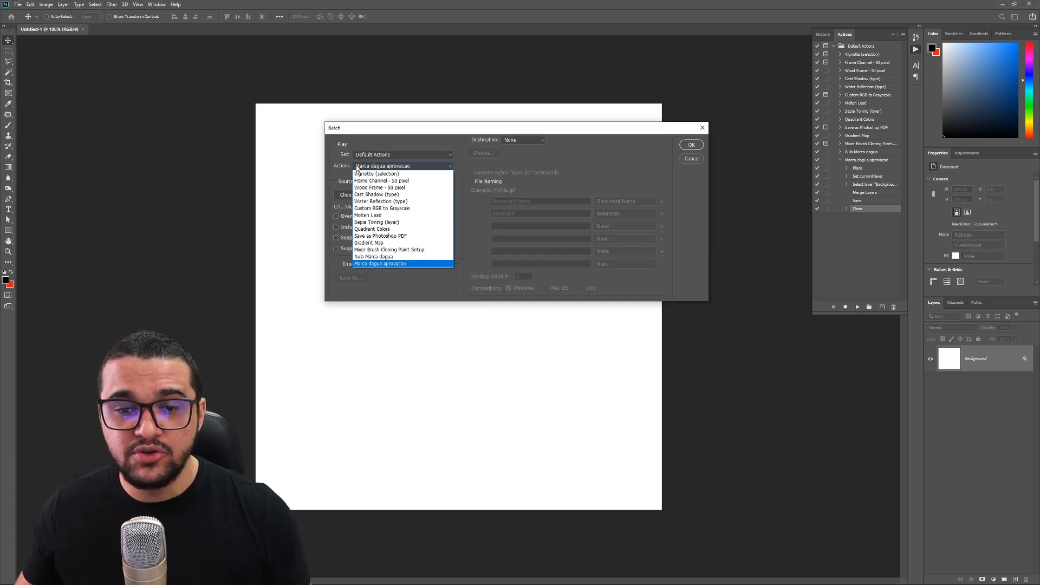
left_click(363, 263)
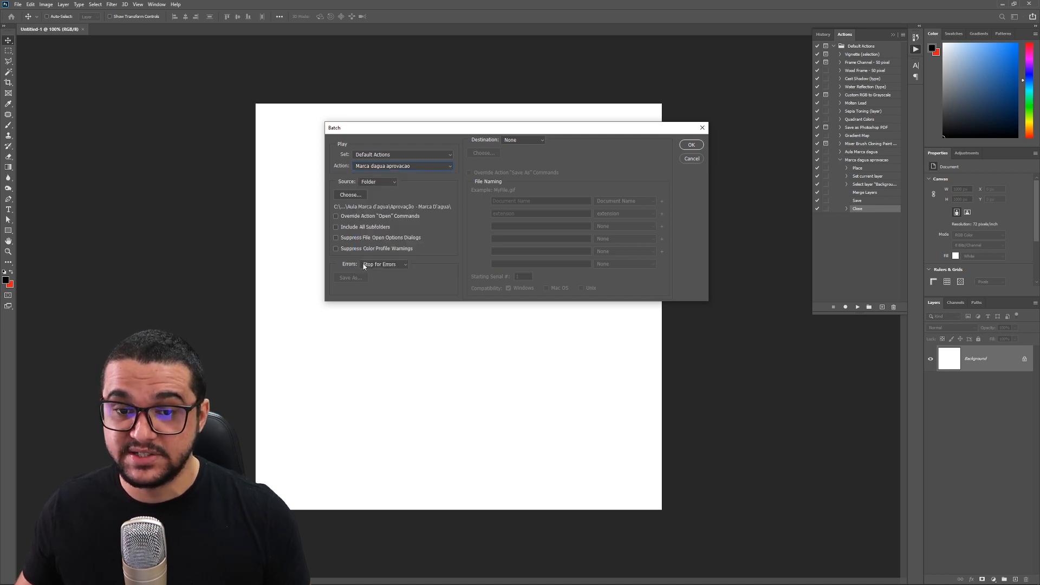
Step: Choose the Aprovação - Marca D'agua folder inside Aula Marca d'agua as the batch source folder
left_click(351, 195)
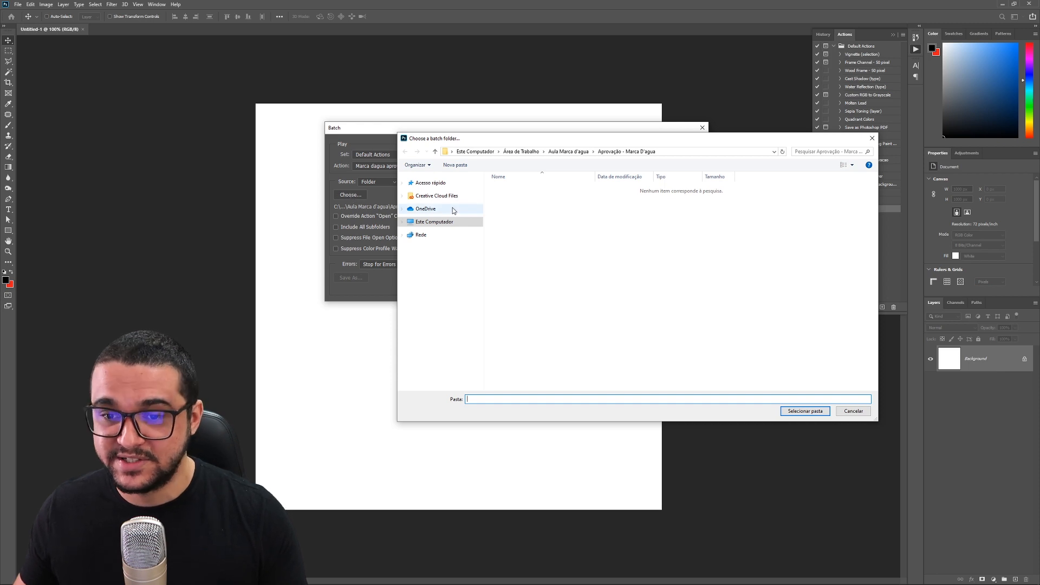
left_click(568, 152)
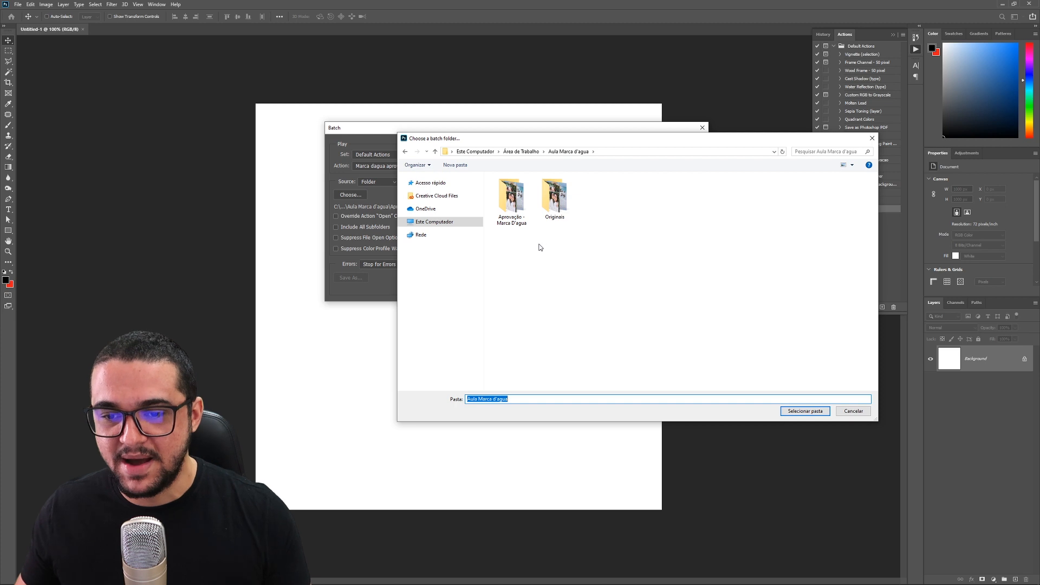
double_click(515, 226)
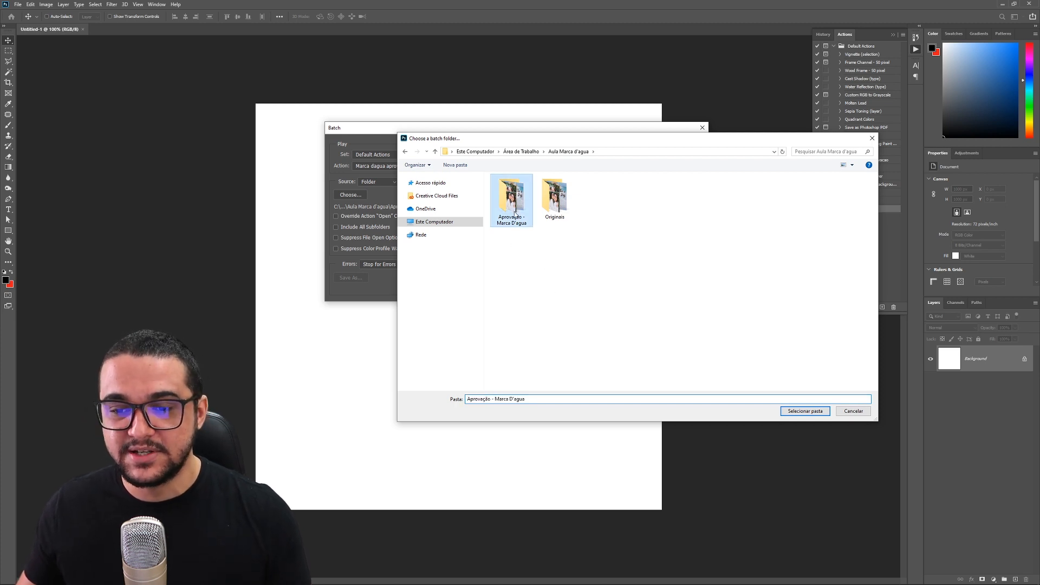
left_click(819, 415)
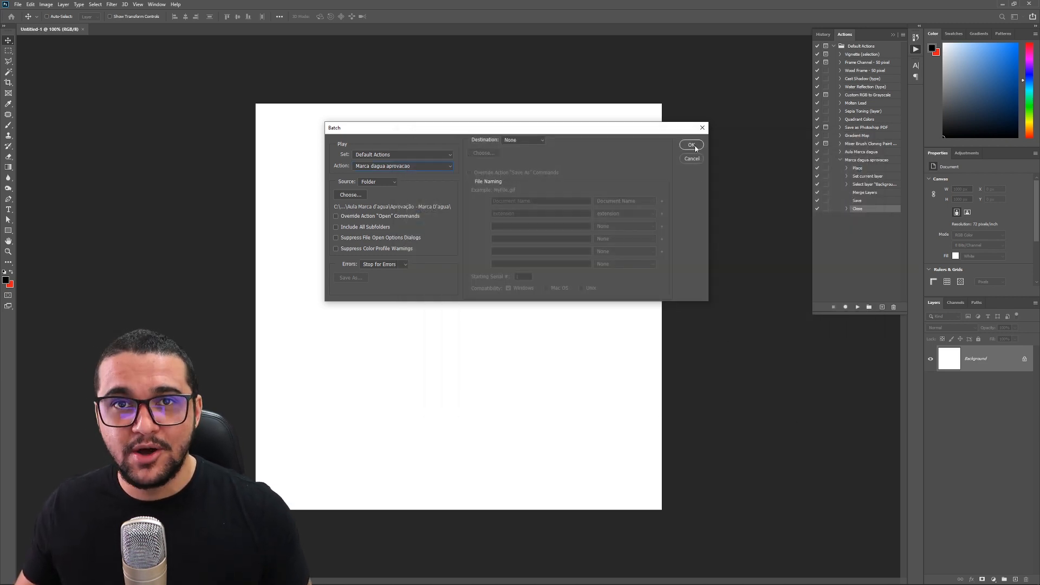
Step: Run the batch to watermark, save and close every artwork in the source folder
left_click(692, 146)
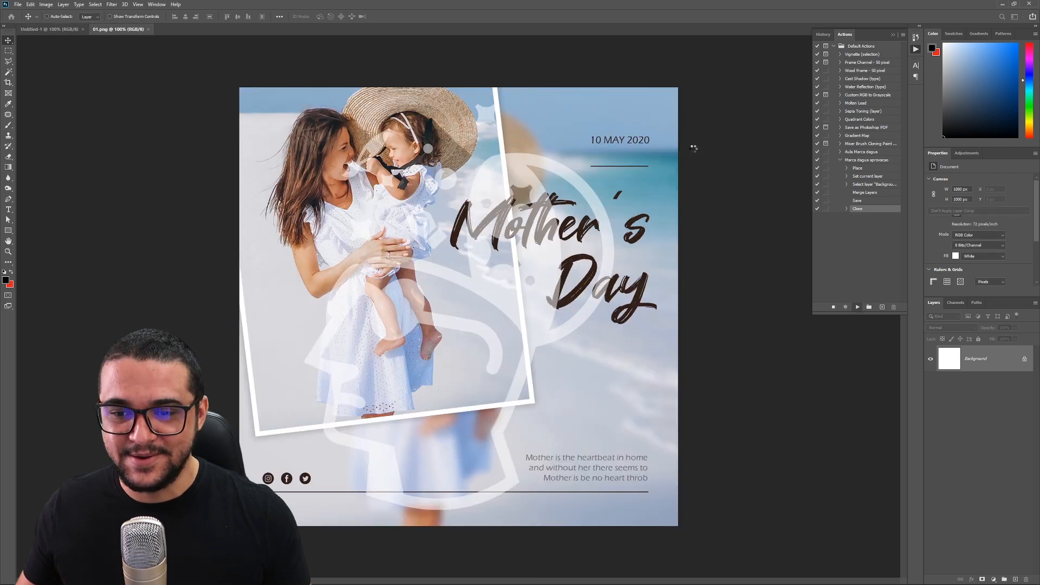
key("Return")
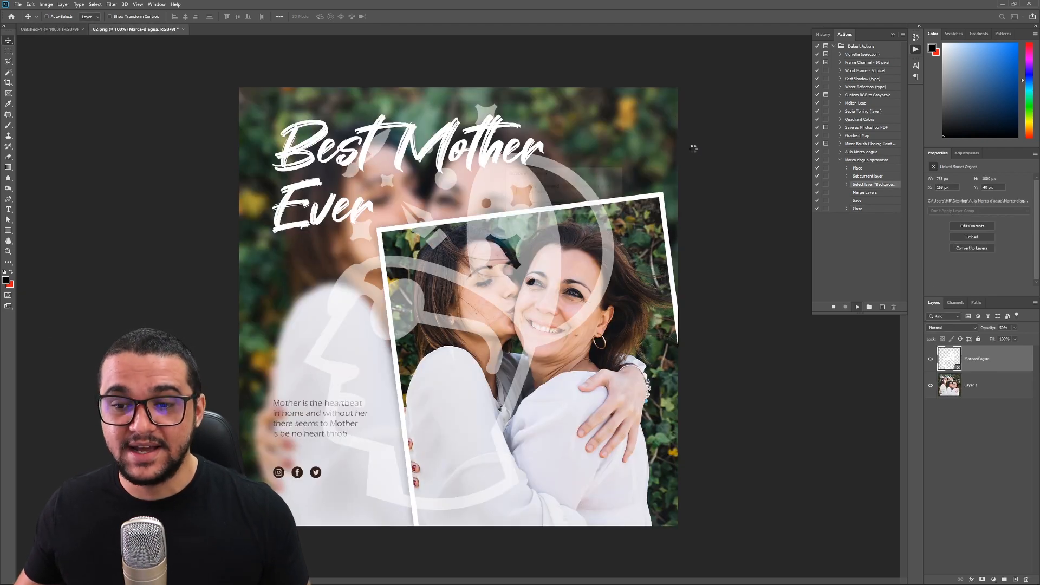
key("Return")
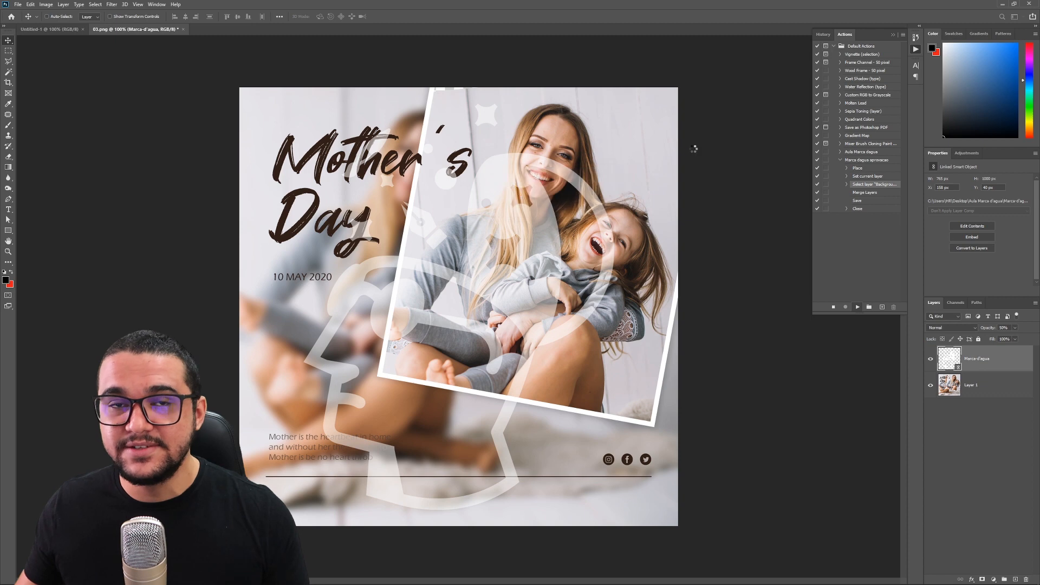
key("Return")
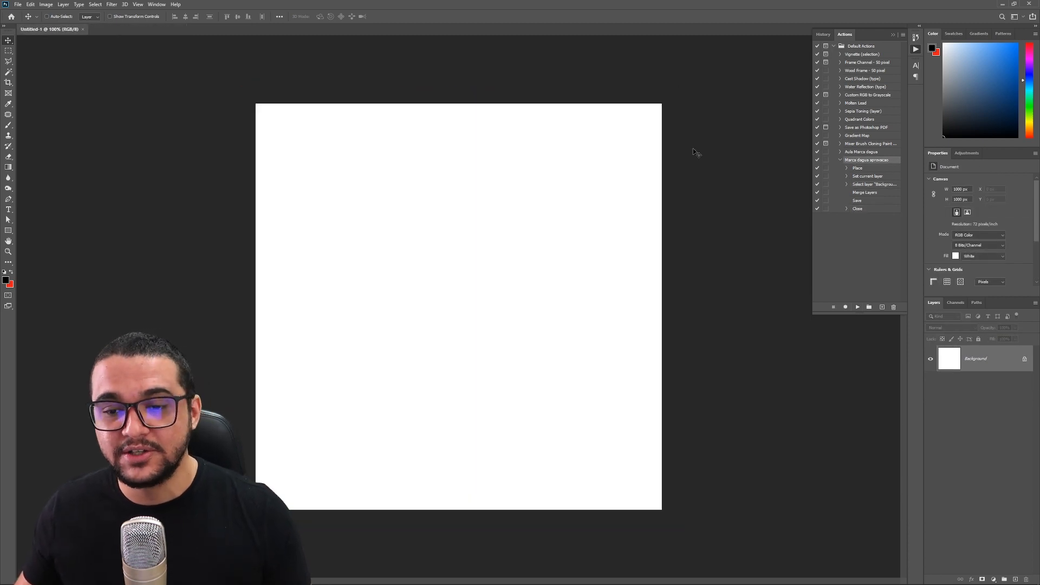
Step: Open 01.png from the Aprovação - Marca D'agua folder in Photos, check the watermark on images 01 to 05, and close the viewer
key("alt+Tab")
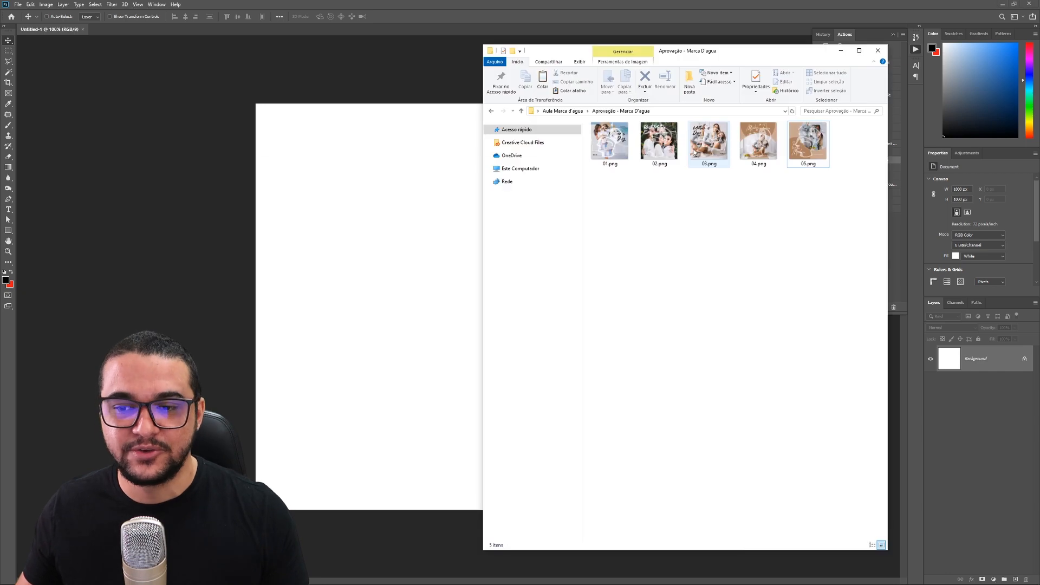
double_click(619, 150)
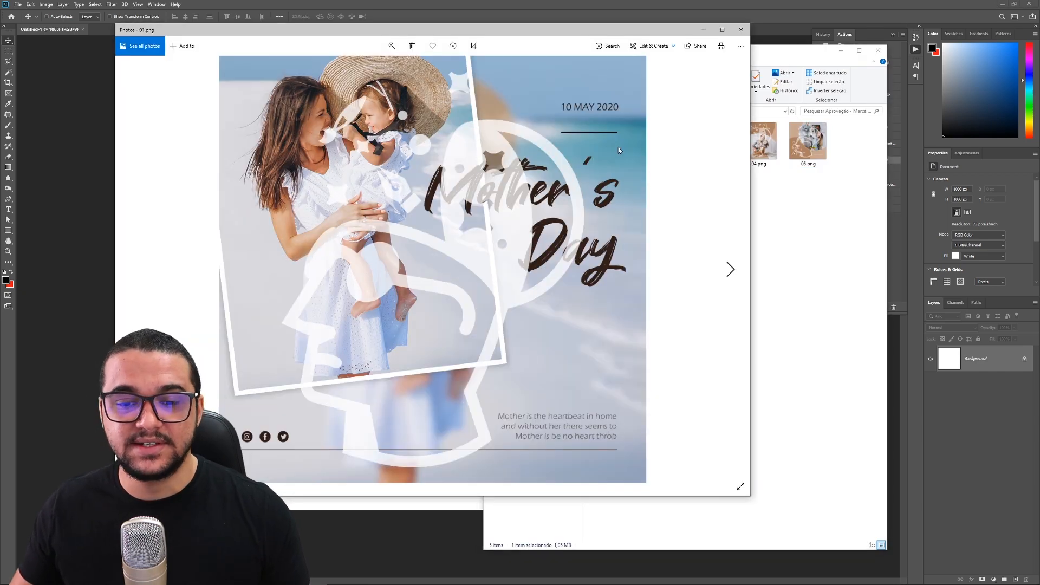
key("Right")
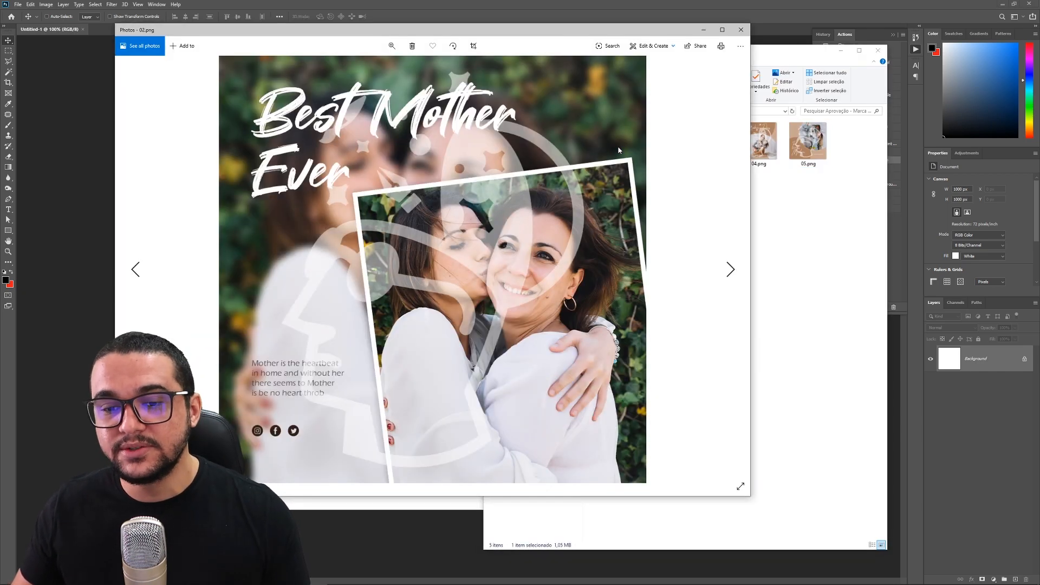
key("Right")
key("Right")
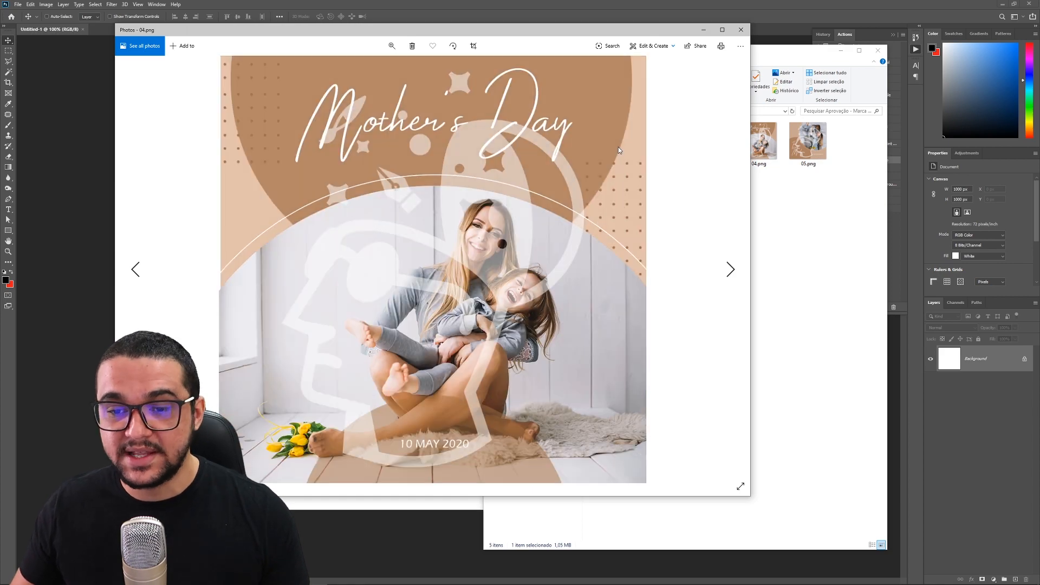
key("Right")
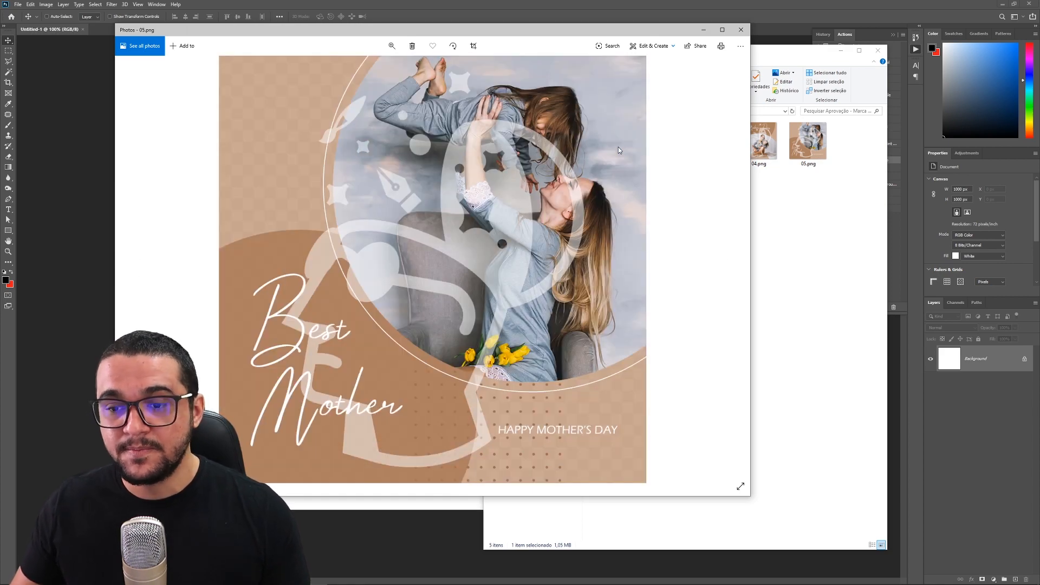
left_click(740, 29)
Step: In File Explorer, compress the Aprovação - Marca D'agua folder into Aprovação - Marca D'agua.rar within Aula Marca d'agua
left_click(741, 282)
key("alt+Left")
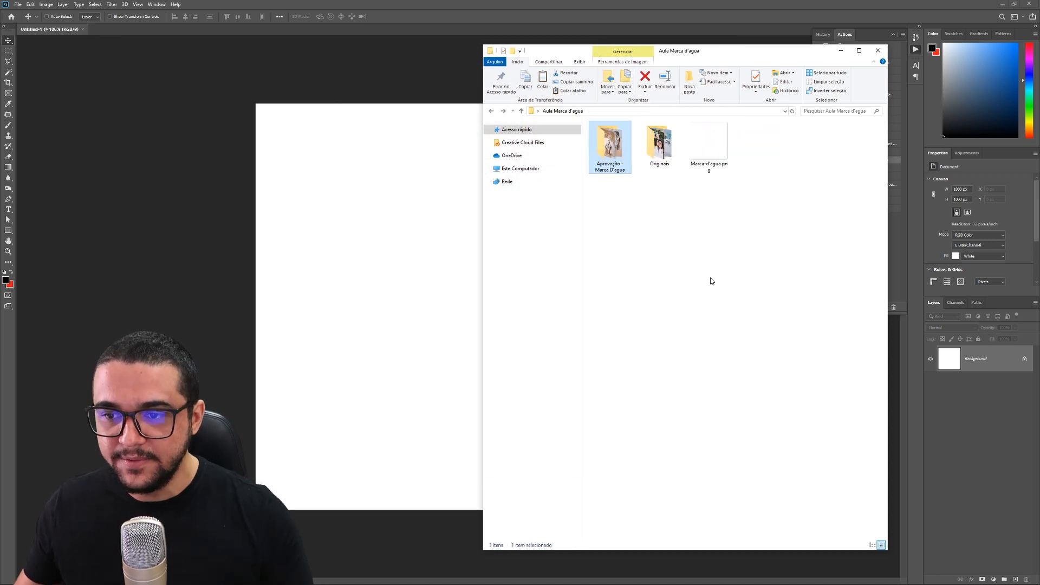
right_click(615, 154)
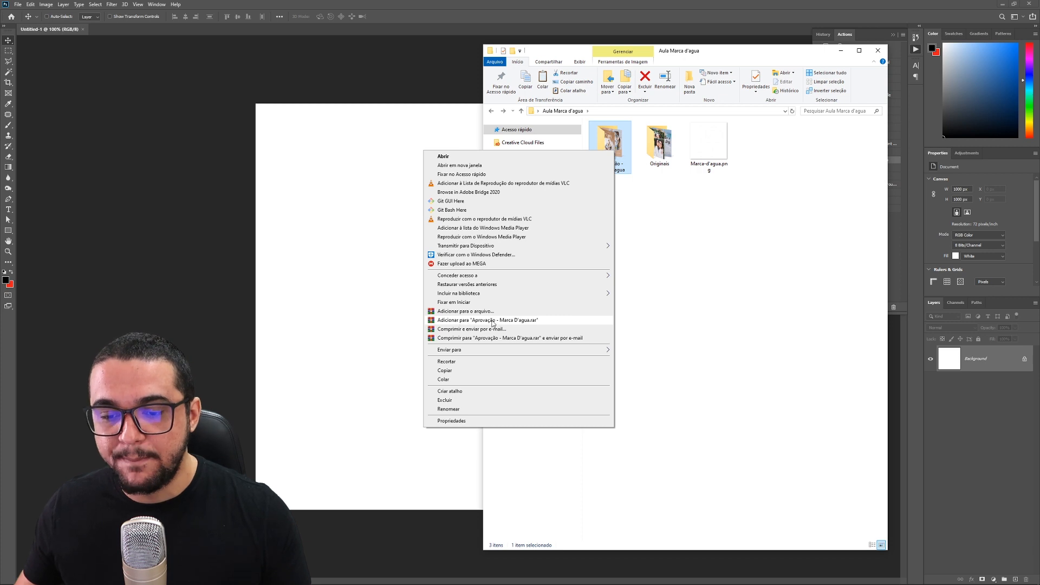
left_click(535, 321)
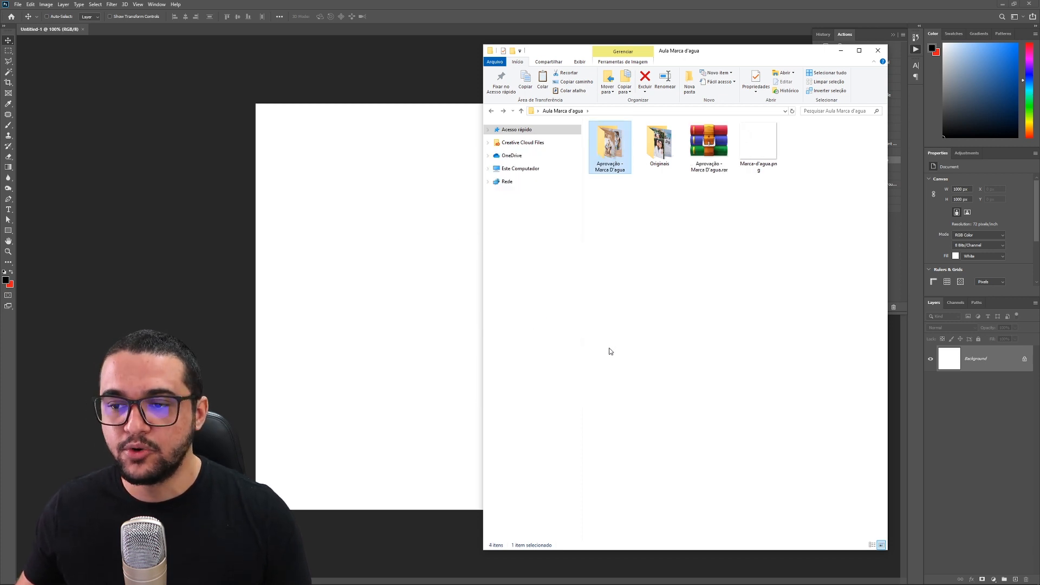
Step: Rename the new RAR archive as Aprovação - Nome do cliente.rar
left_click(707, 172)
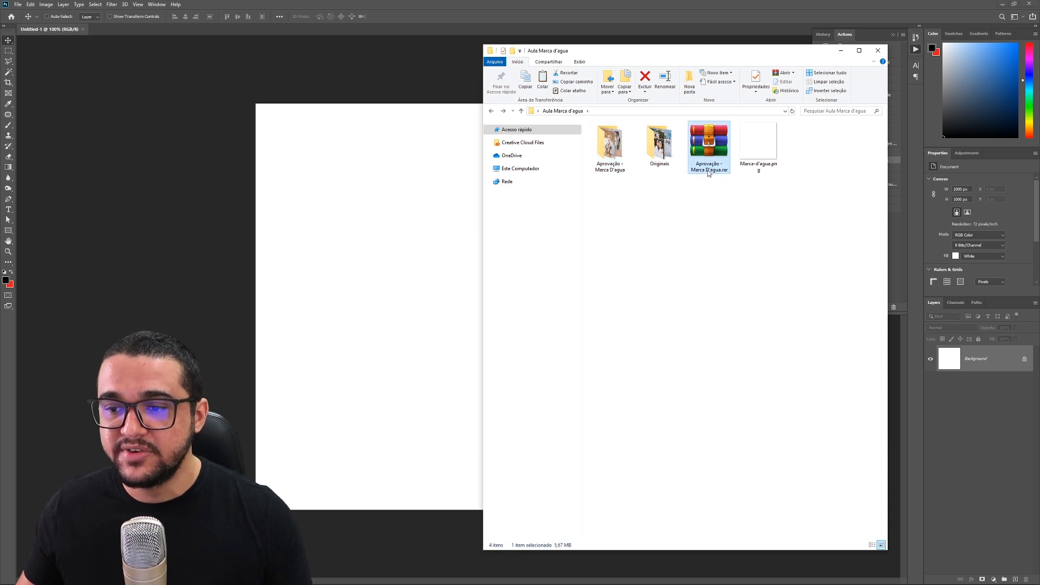
left_click(721, 171)
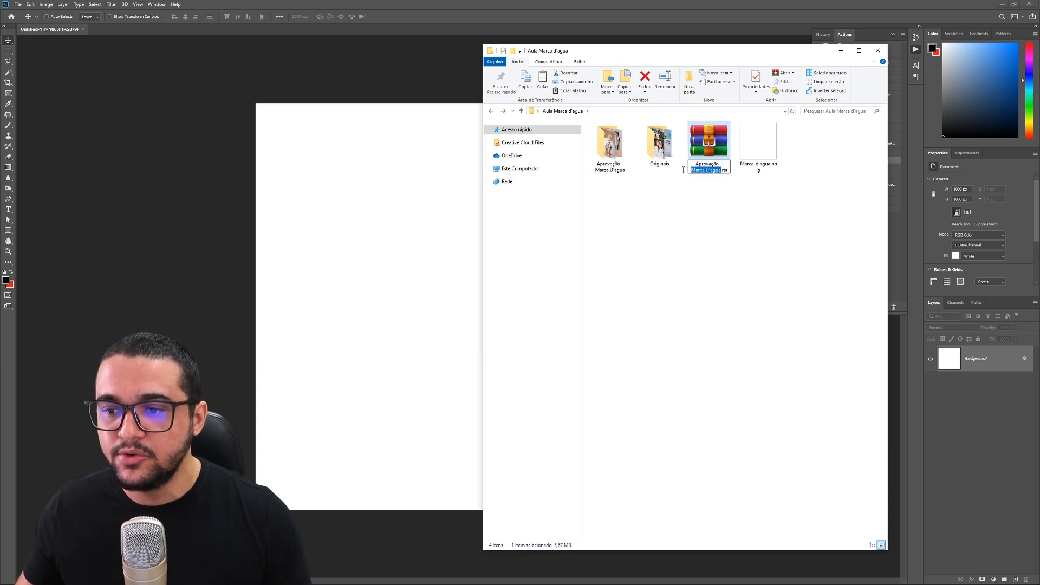
key("BackSpace")
key("BackSpace")
key("BackSpace")
key("BackSpace")
key("BackSpace")
key("BackSpace")
key("BackSpace")
key("BackSpace")
key("BackSpace")
key("BackSpace")
key("BackSpace")
key("BackSpace")
type("Nome do clie")
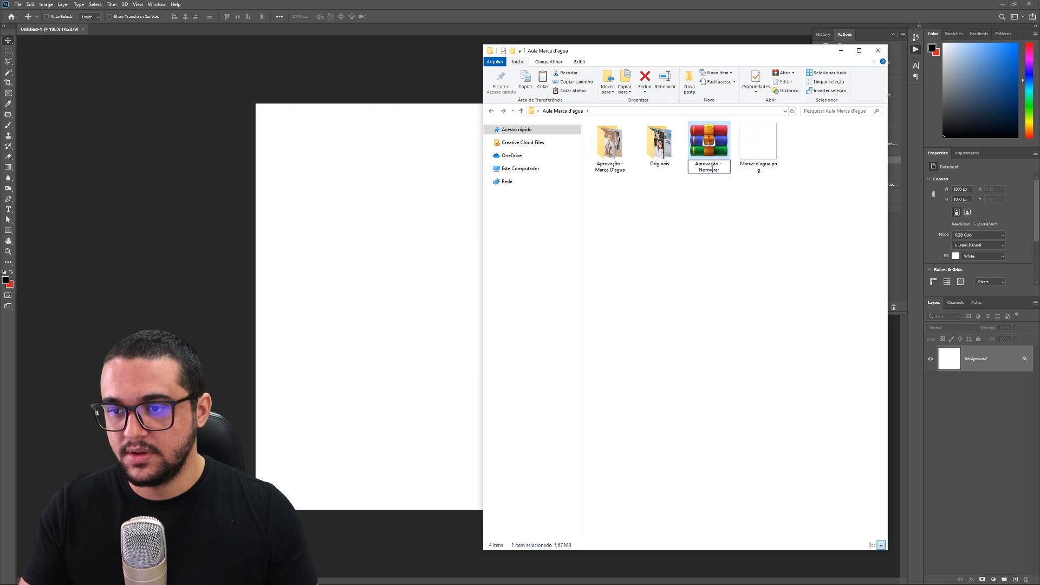
type("nte")
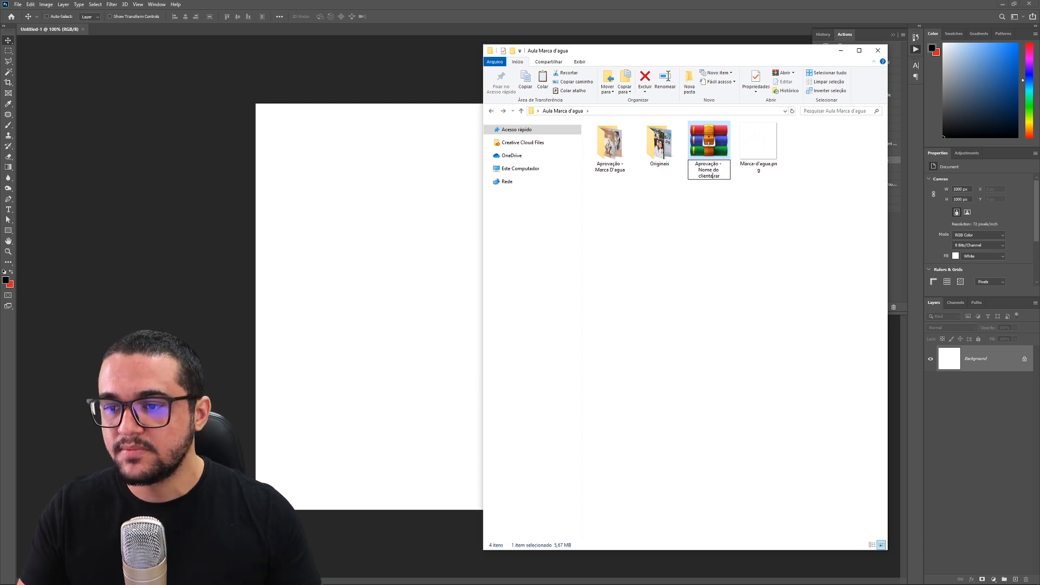
key("Return")
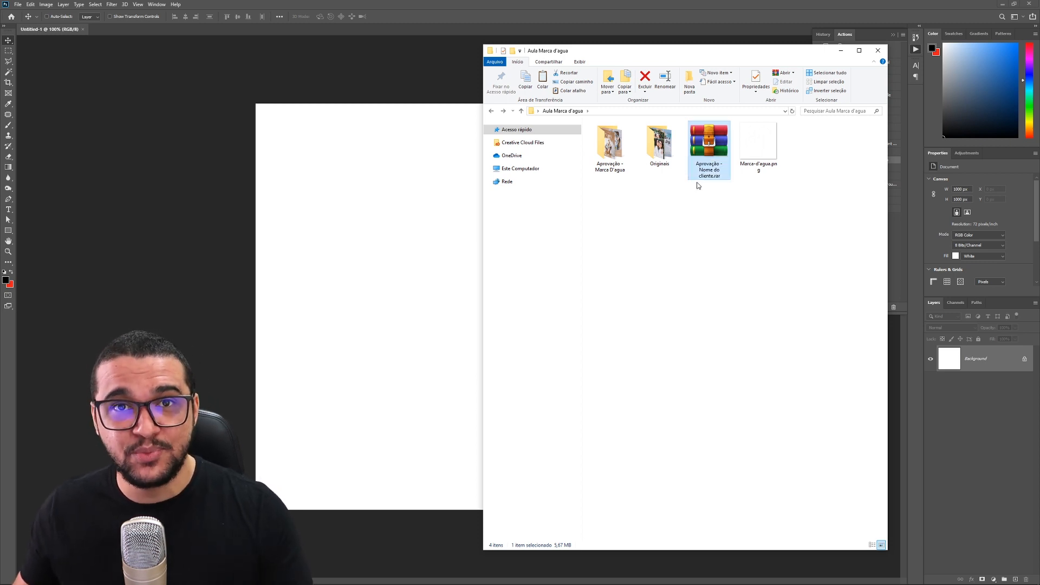